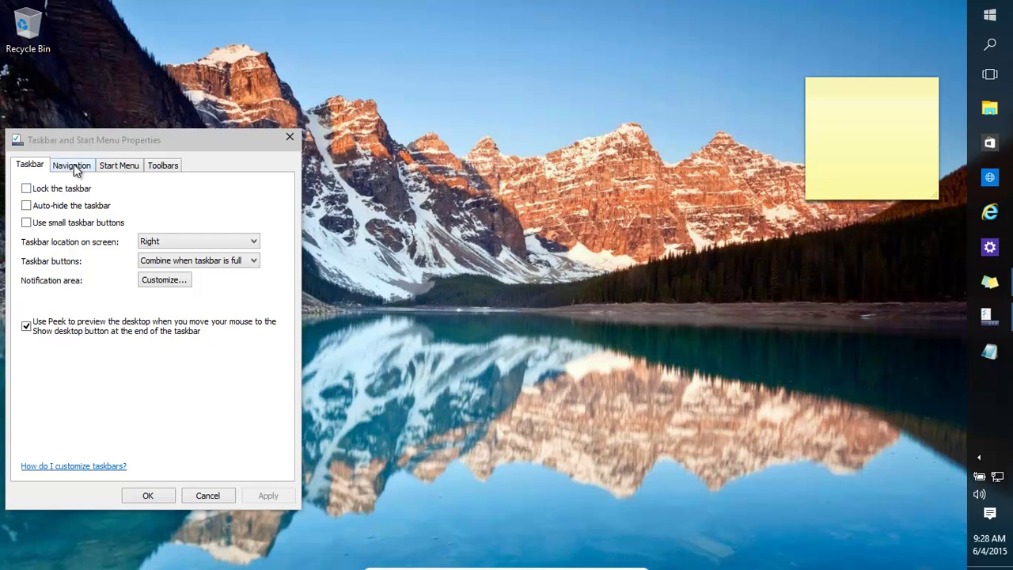
- Pick Bottom as the taskbar location, then close the dialog without applying it
left_click(166, 241)
left_click(166, 254)
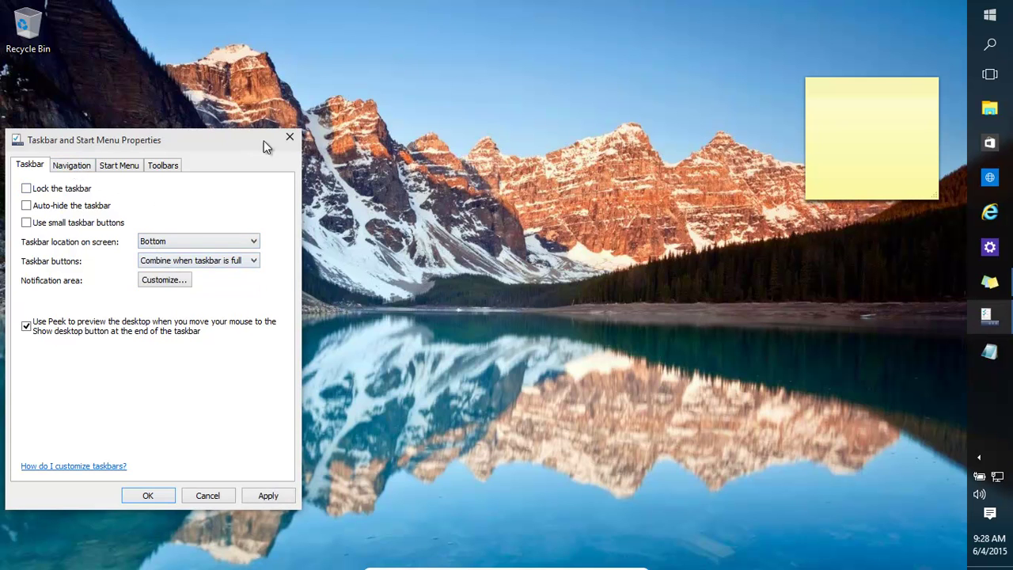
left_click(290, 139)
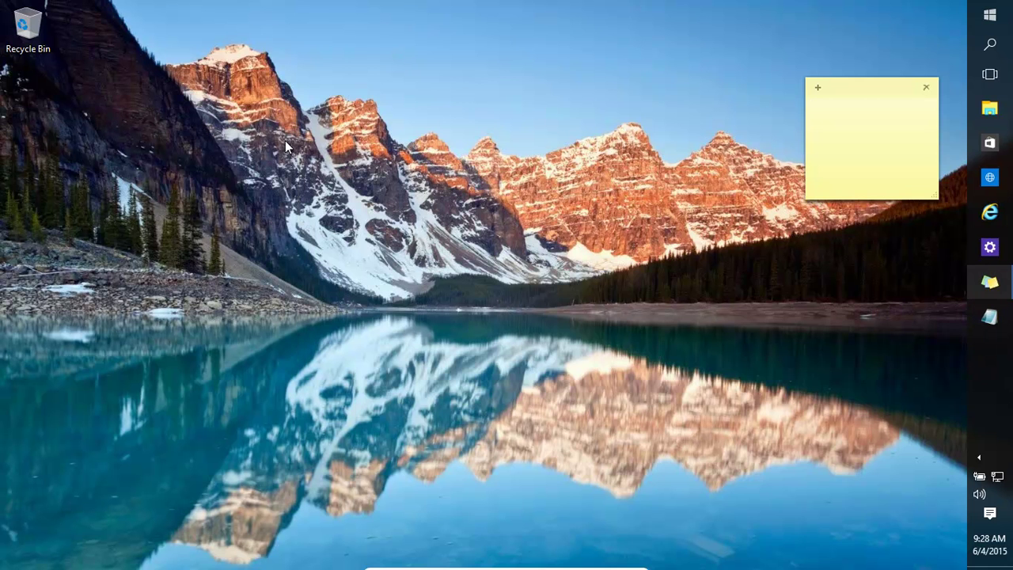
- In the taskbar Properties, set the taskbar location to Bottom and apply it
right_click(990, 371)
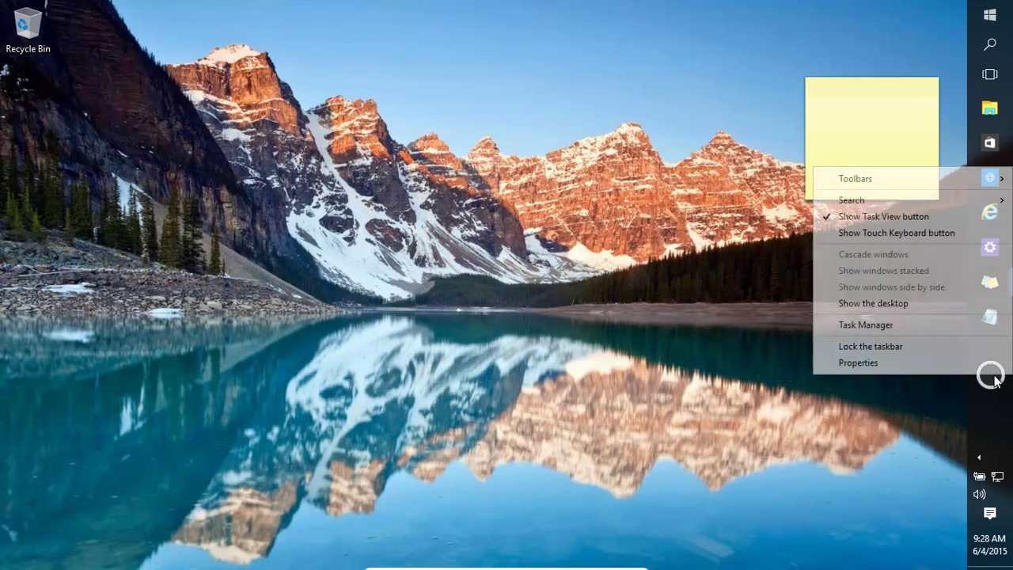
left_click(872, 363)
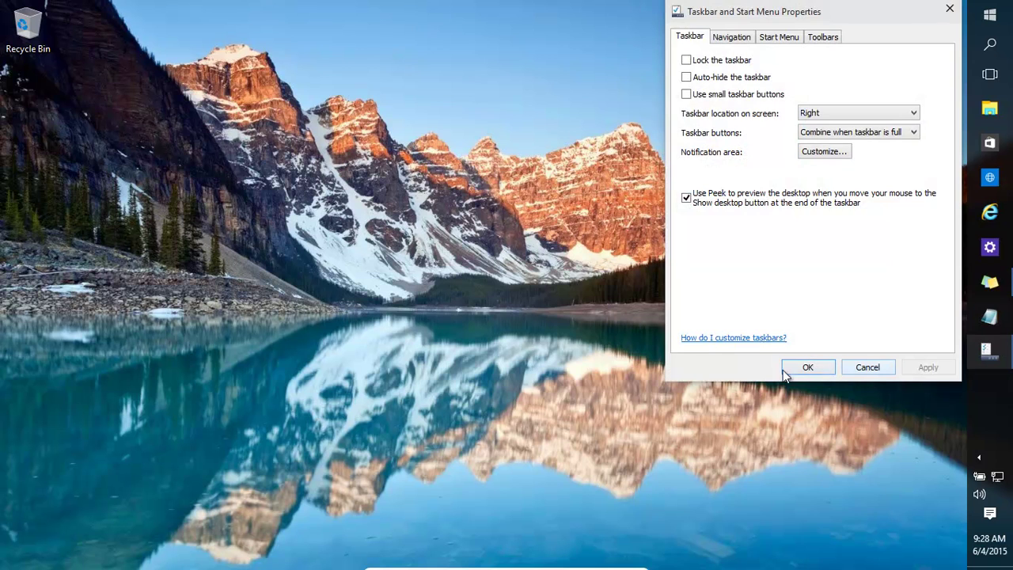
left_click(827, 112)
left_click(824, 125)
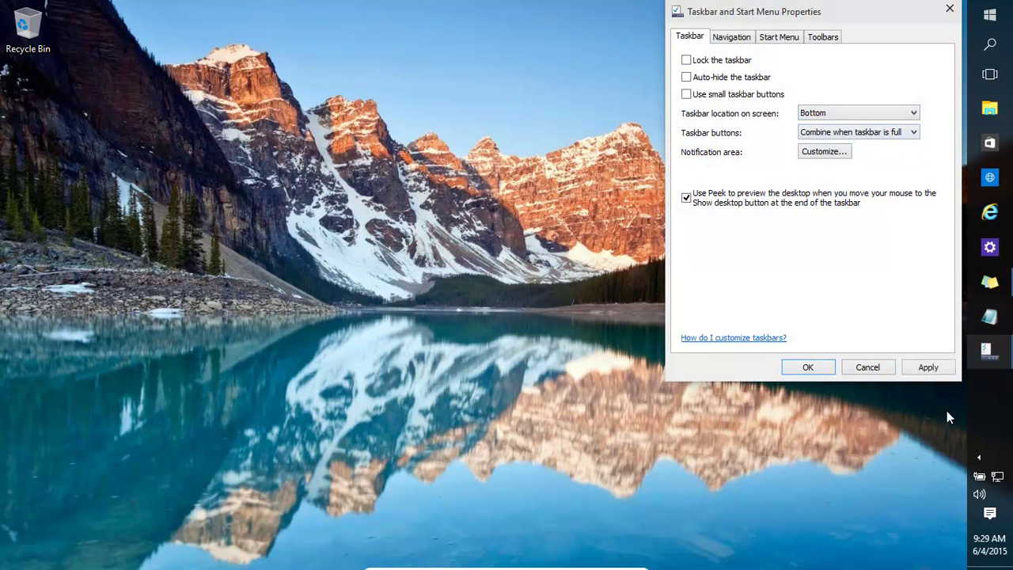
left_click(934, 371)
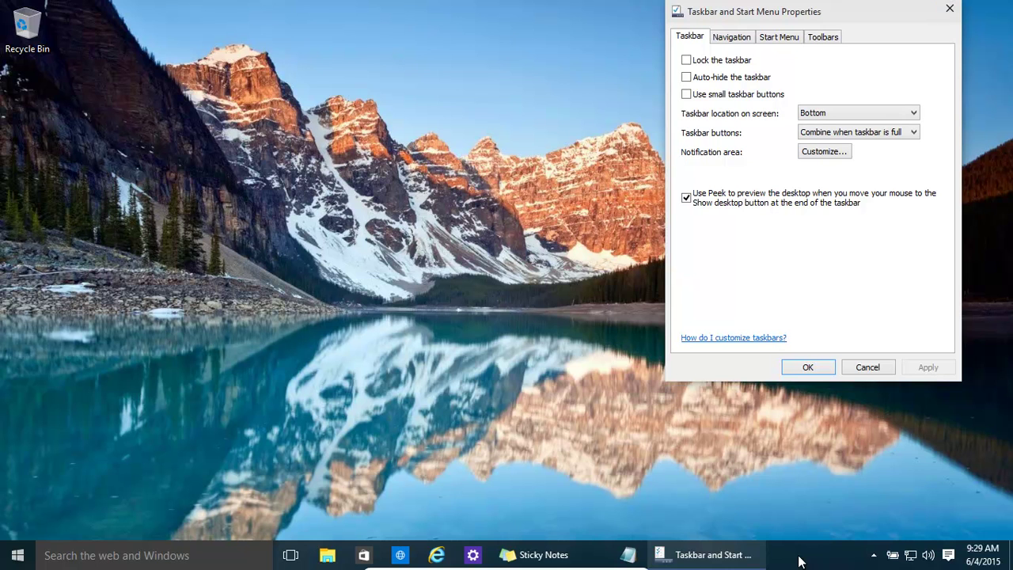
- Test docking on the right and left edges, keep Bottom, and turn off Peek
left_click_drag(799, 557, 747, 554)
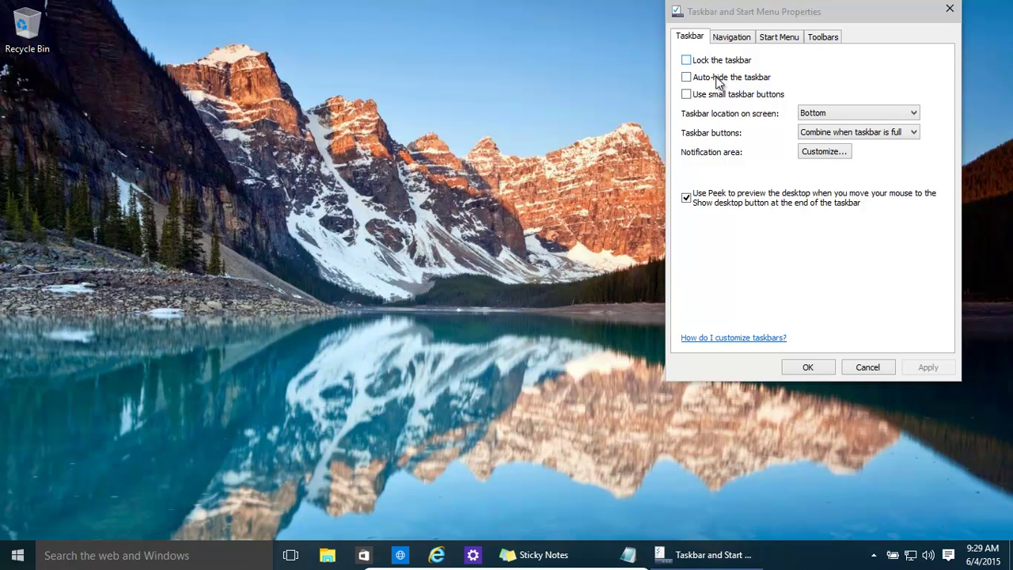
left_click_drag(601, 558, 475, 545)
left_click(875, 115)
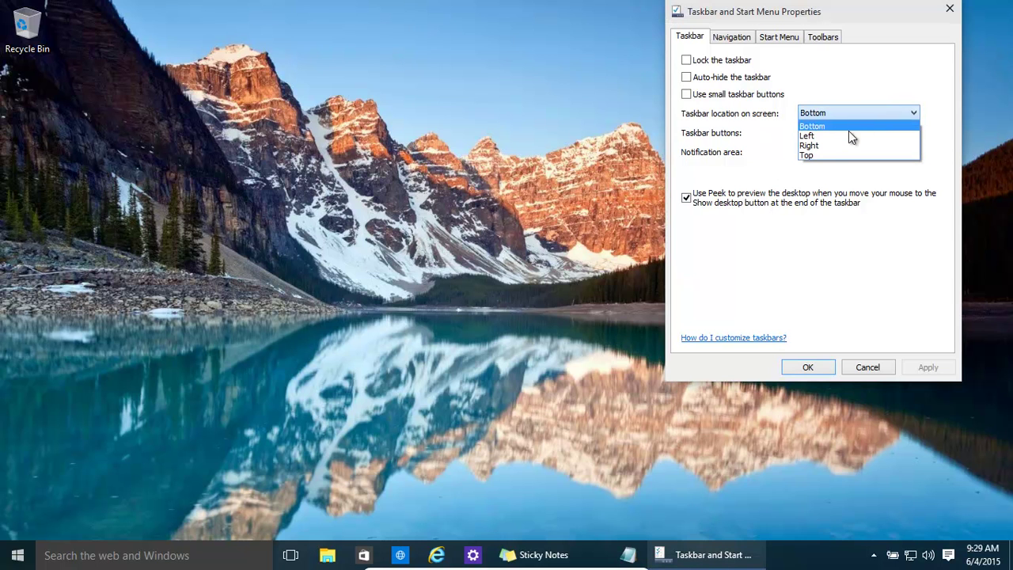
left_click(848, 57)
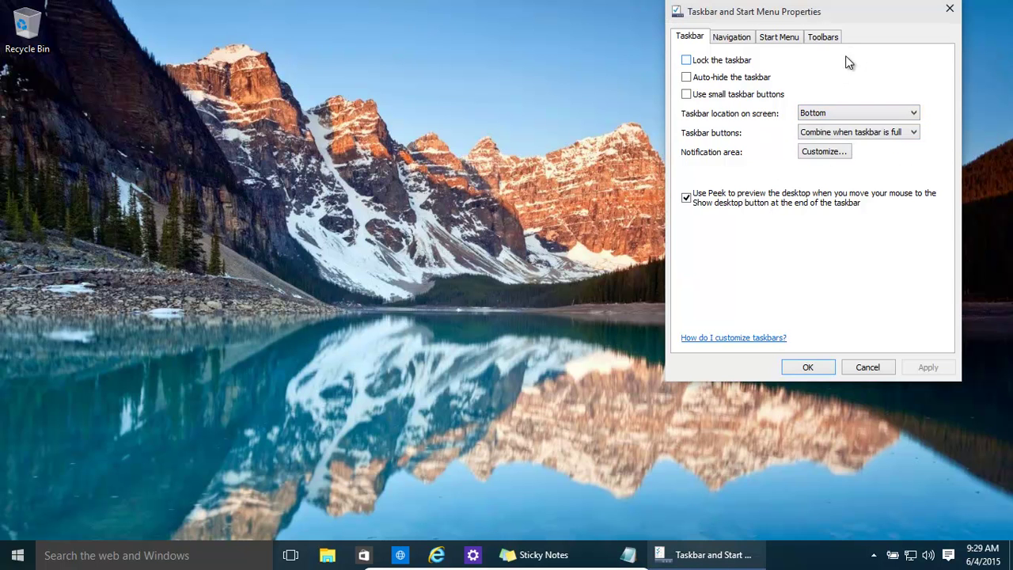
left_click(687, 198)
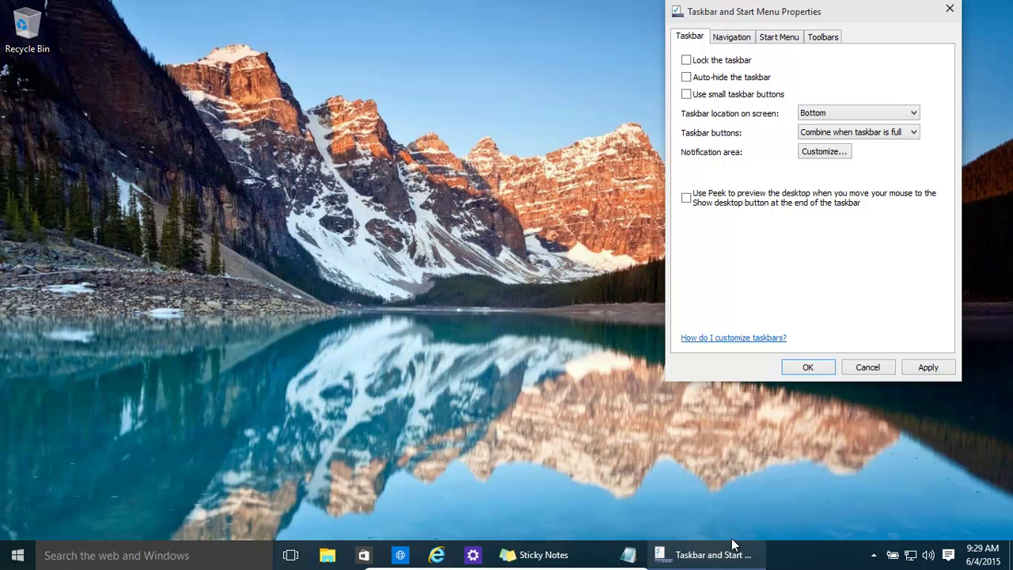
- Open and maximize File Explorer, then turn Peek desktop preview on and apply it
left_click(327, 555)
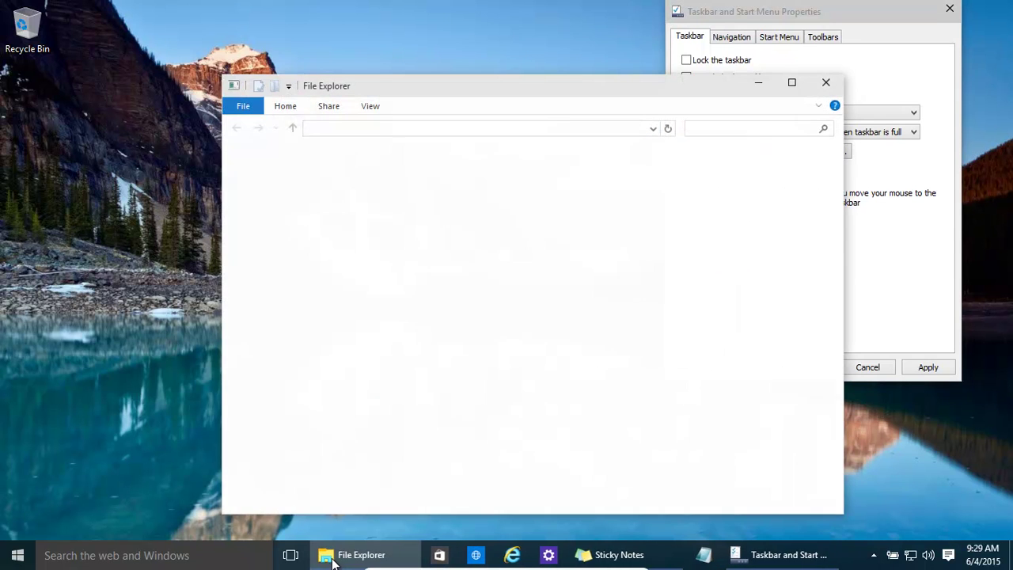
left_click(791, 82)
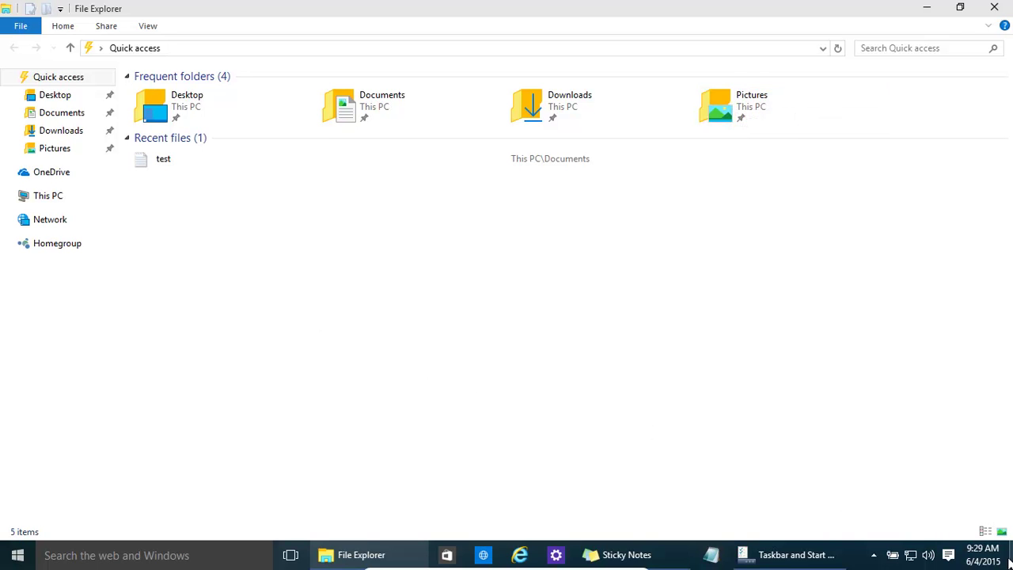
left_click(796, 554)
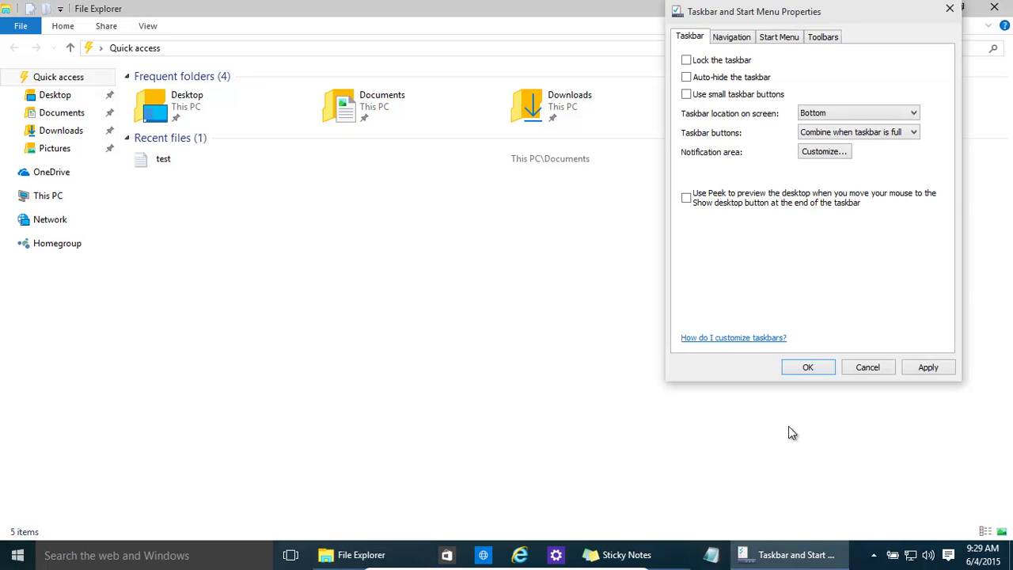
left_click(686, 198)
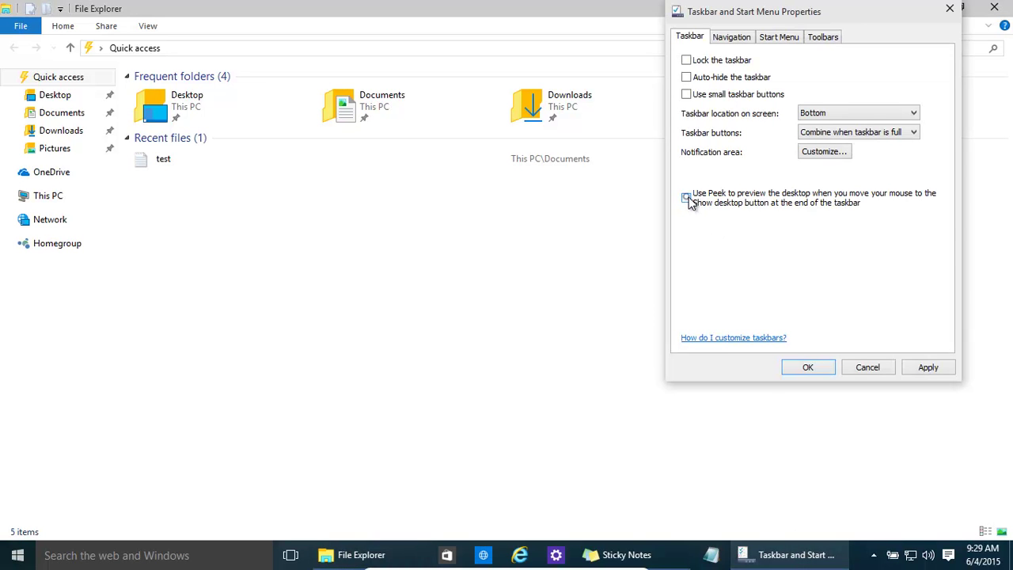
left_click(921, 369)
- Turn Peek off again and check 'Auto-hide the taskbar'
mouse_move(1010, 555)
left_click(689, 201)
left_click(685, 77)
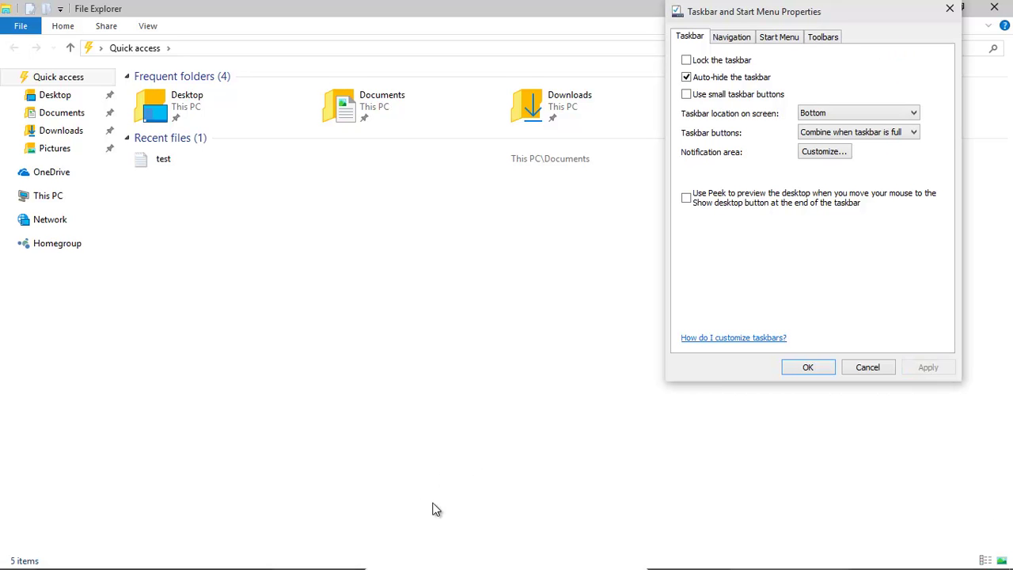
mouse_move(427, 567)
mouse_move(7, 567)
- Uncheck 'Auto-hide the taskbar', then view the Navigation and Start Menu tabs
left_click(686, 78)
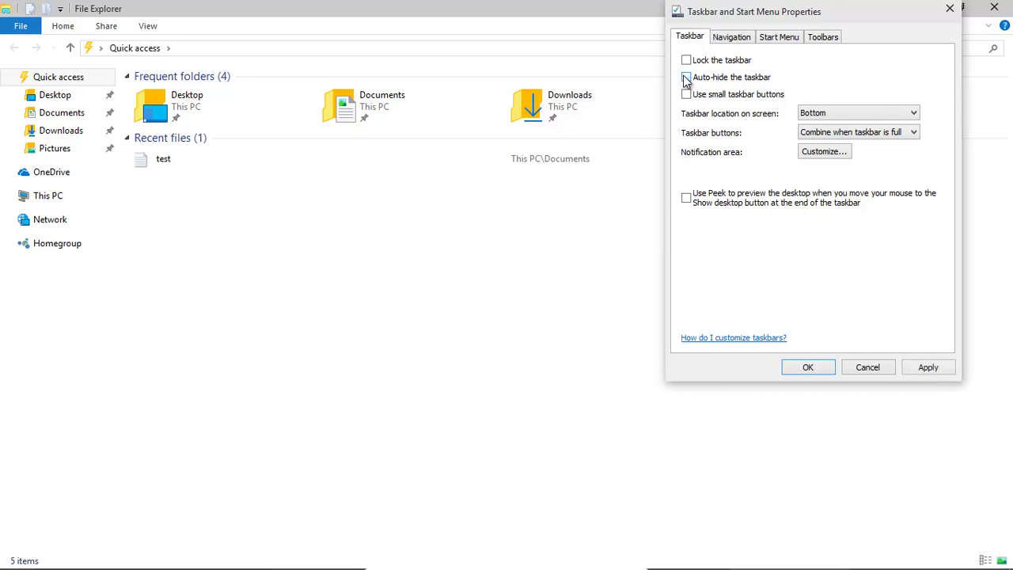
left_click(735, 46)
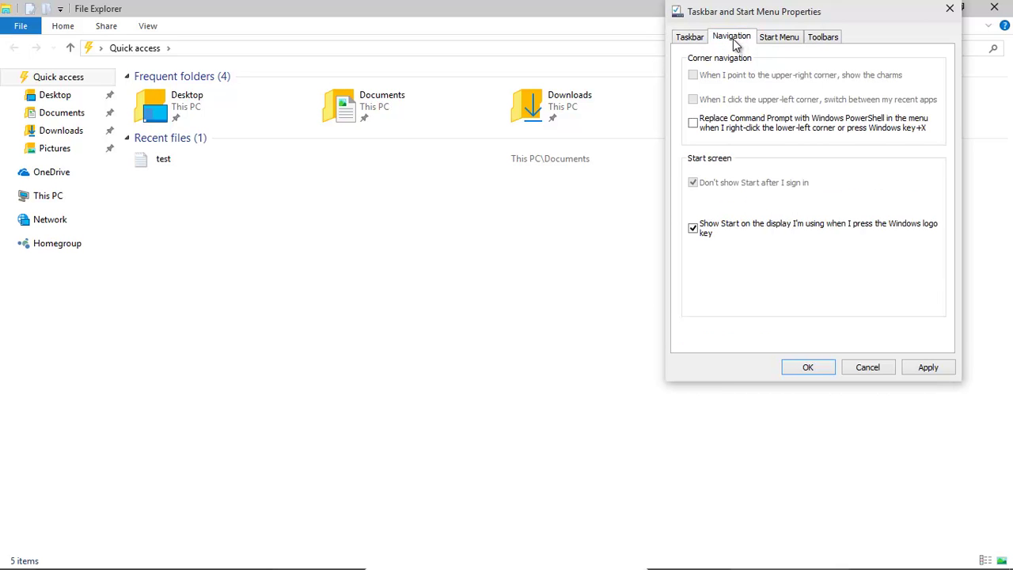
left_click(775, 36)
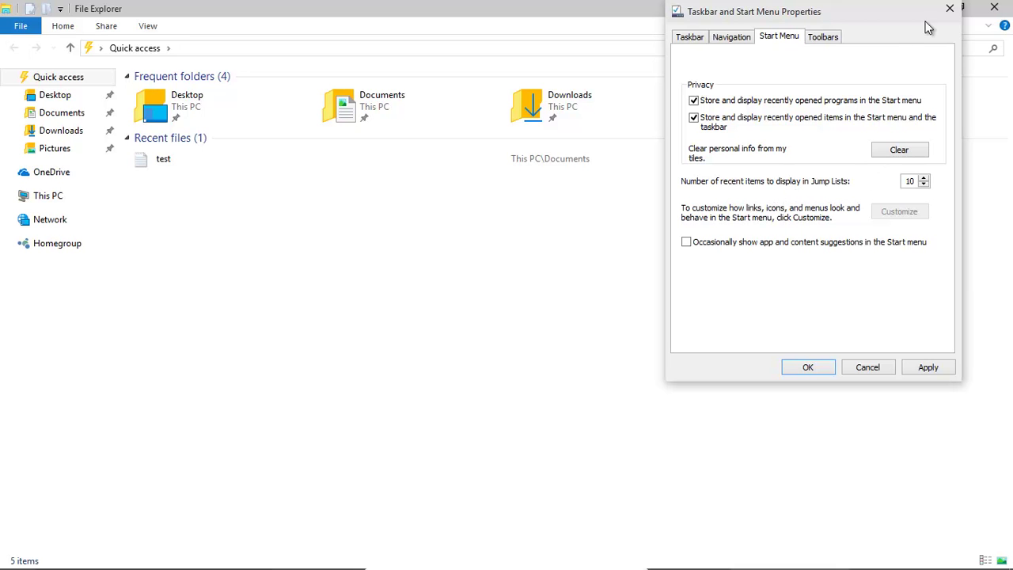
- On the Taskbar tab, apply Auto-hide, then uncheck it and apply again
left_click(690, 39)
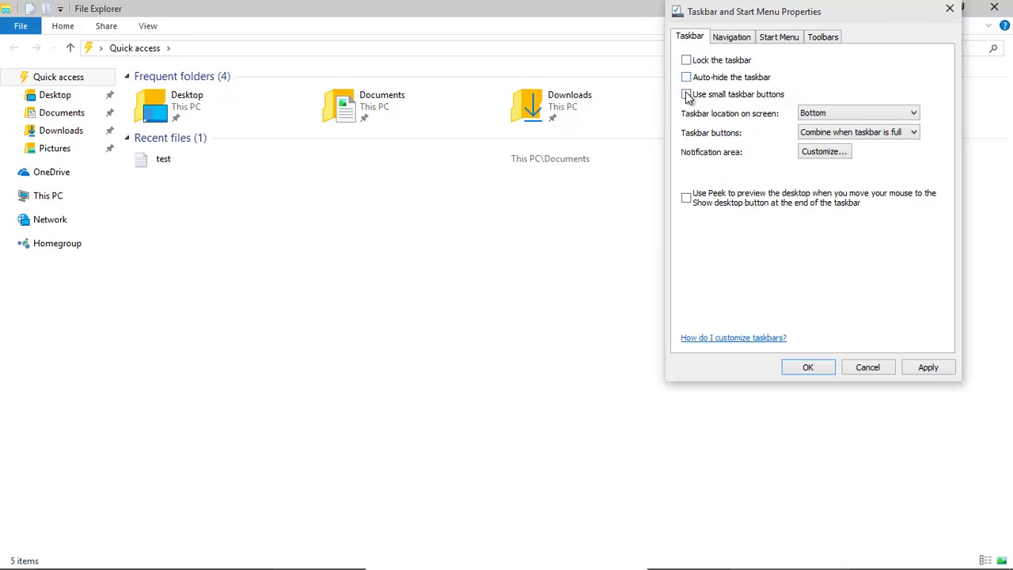
left_click(686, 76)
left_click(930, 367)
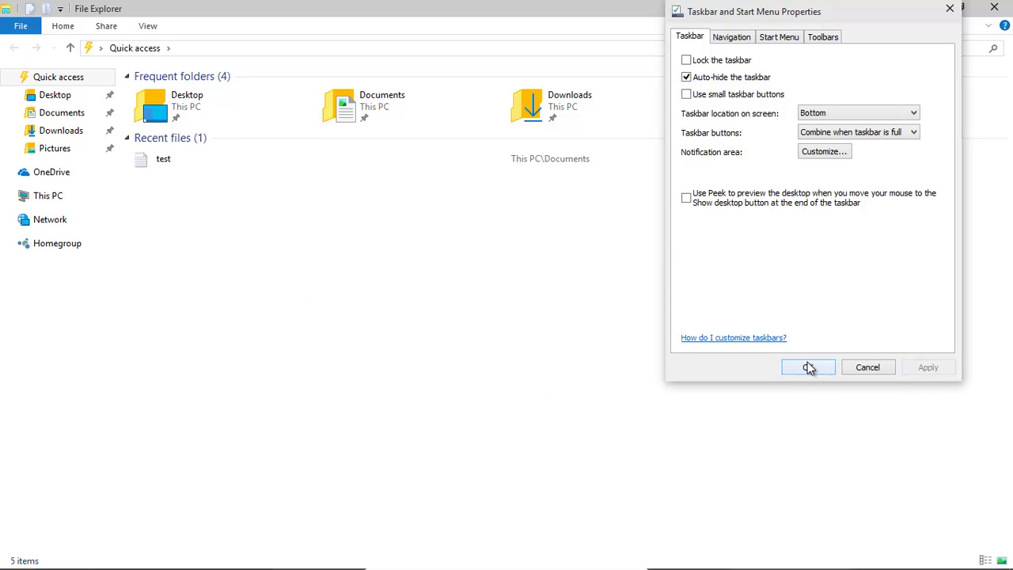
left_click(687, 78)
left_click(924, 368)
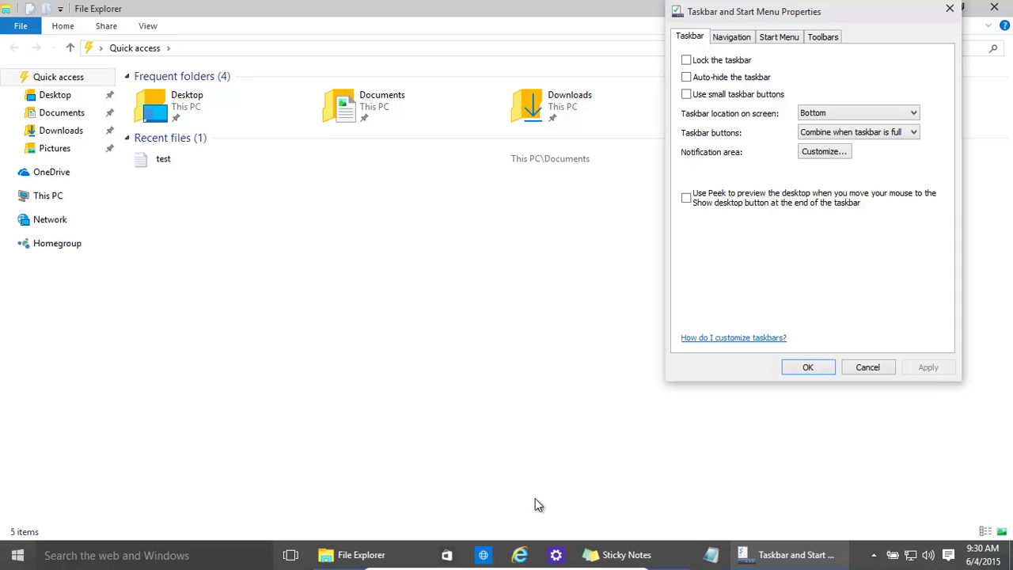
- Stop storing recently opened programs and items, apply, and recheck Notepad's jump list
right_click(715, 557)
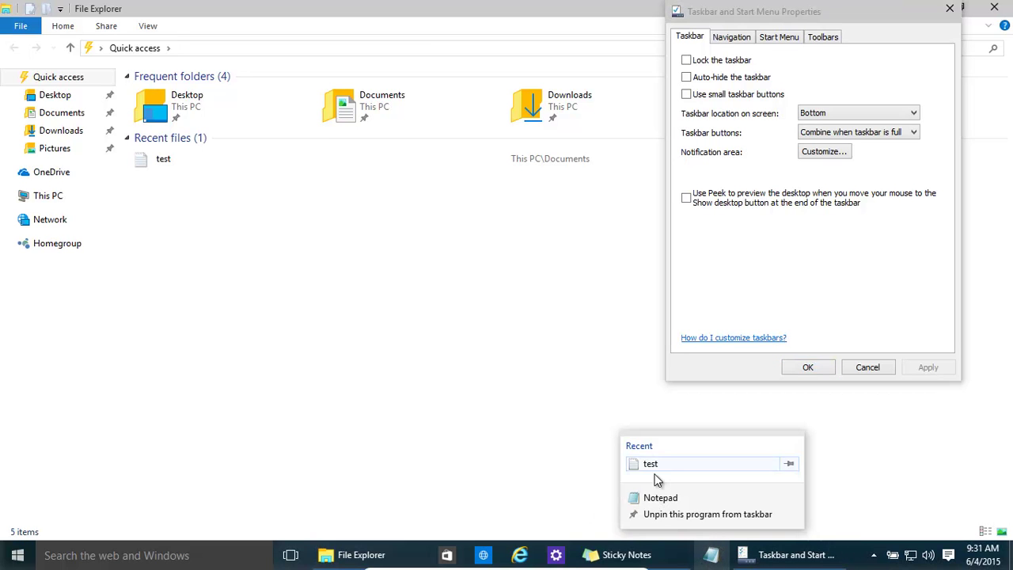
left_click(783, 40)
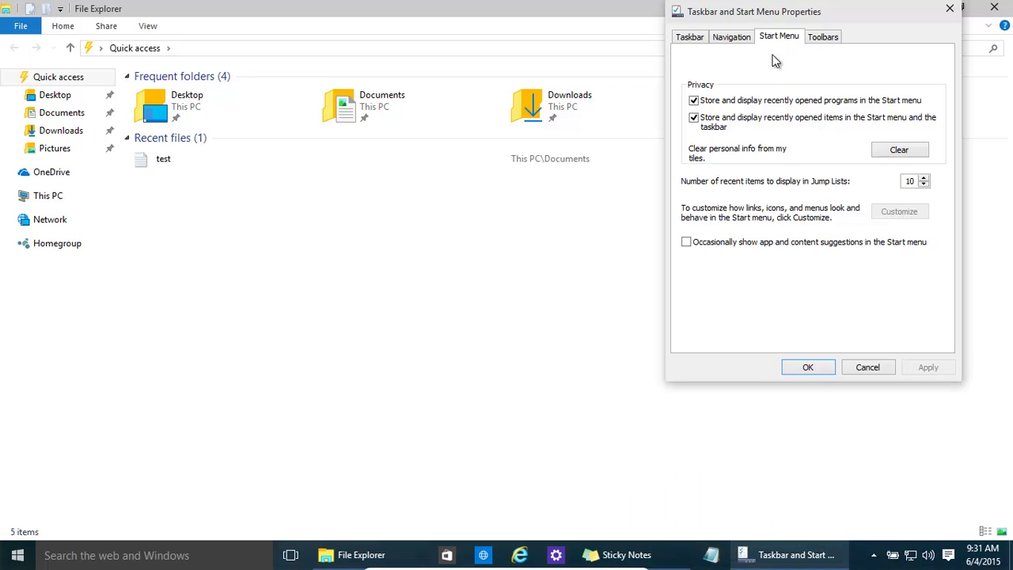
left_click(700, 102)
left_click(701, 124)
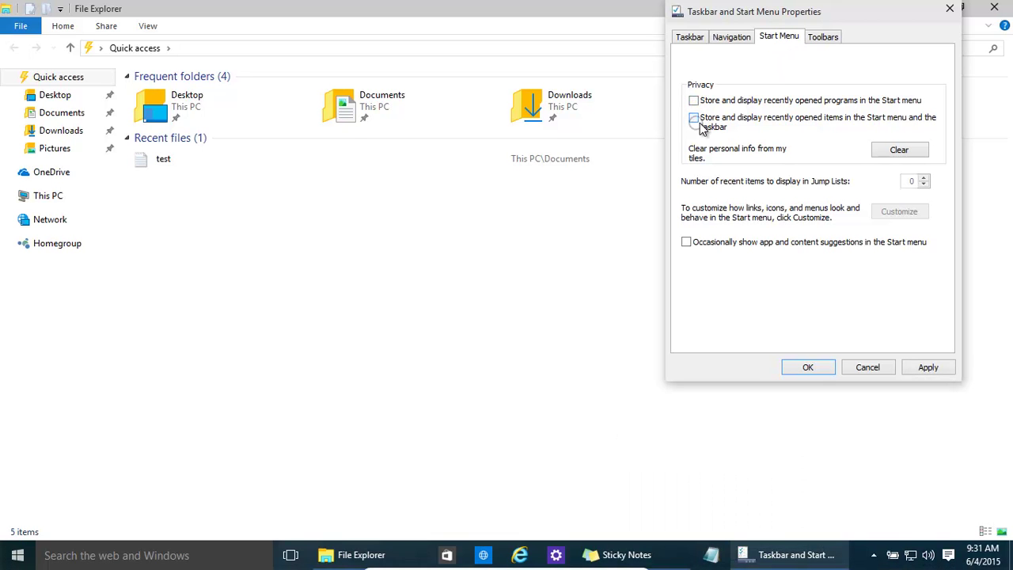
left_click(934, 370)
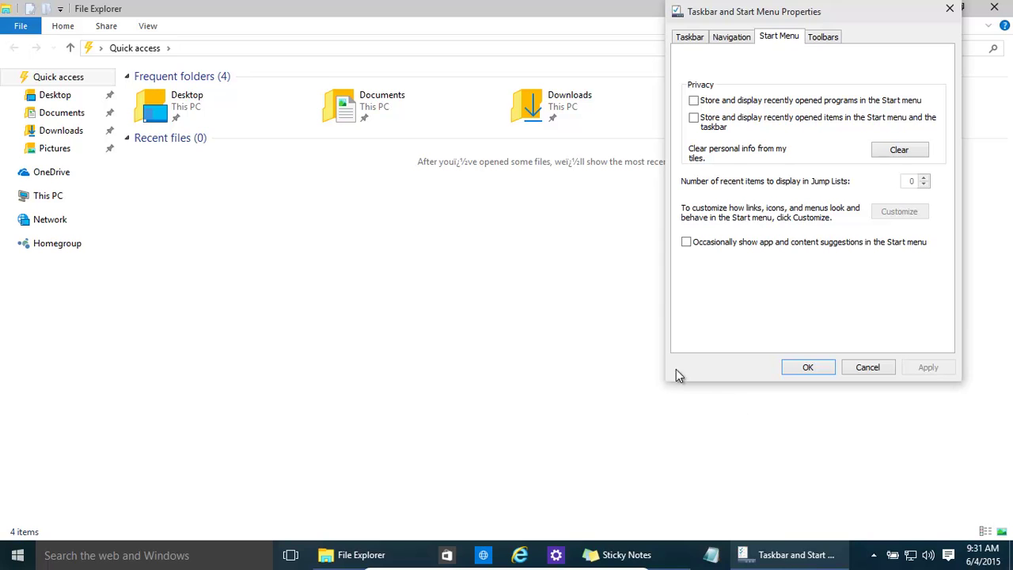
right_click(710, 554)
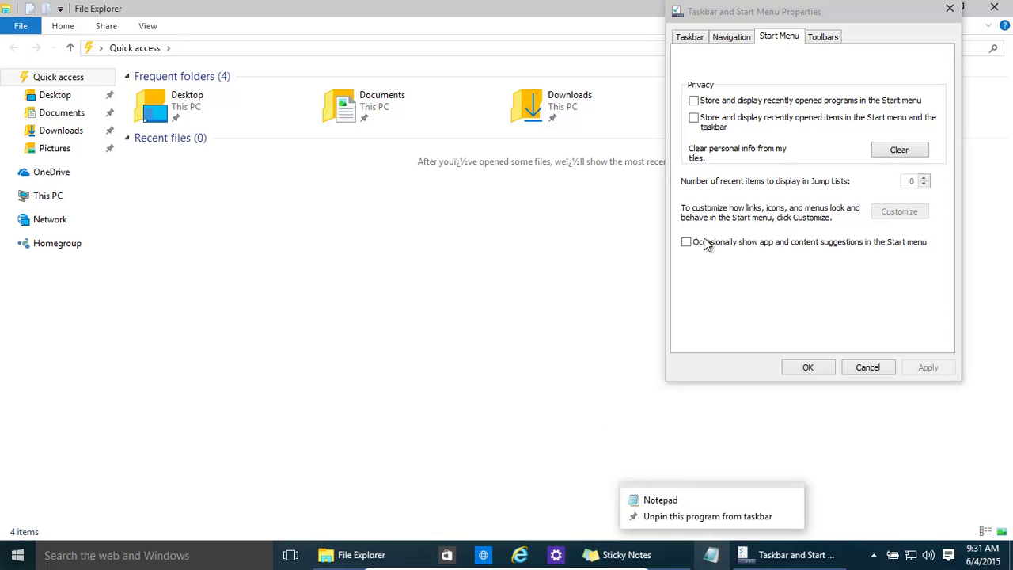
- Re-enable storing recent programs and items, apply, and show pinned Notepad's jump list
left_click(694, 101)
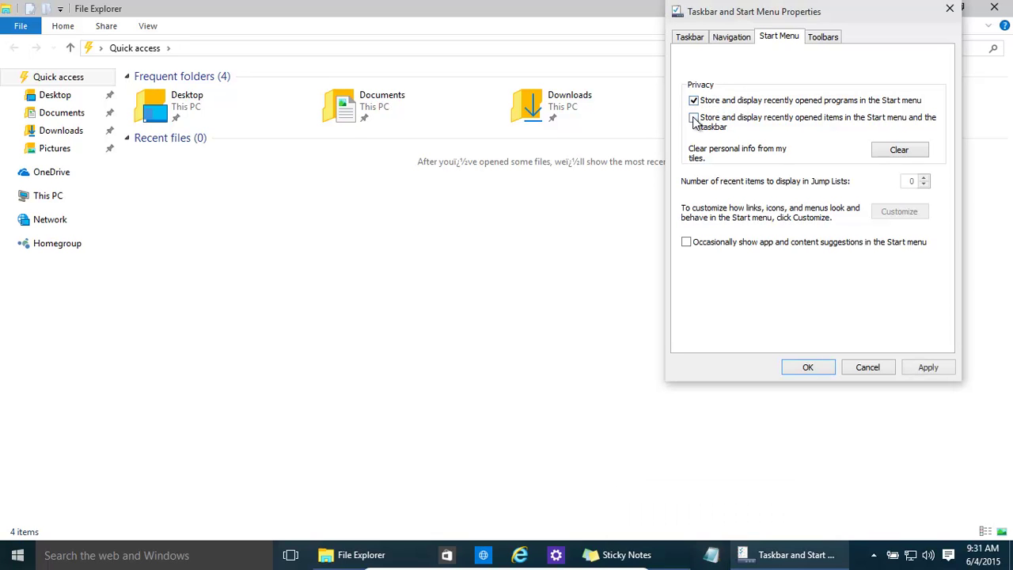
left_click(694, 118)
left_click(924, 368)
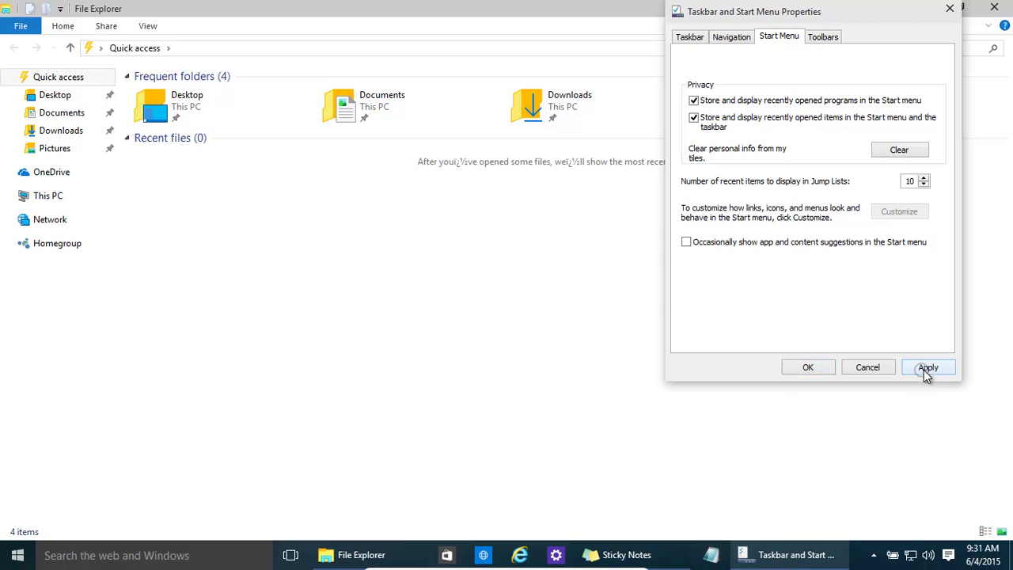
right_click(710, 554)
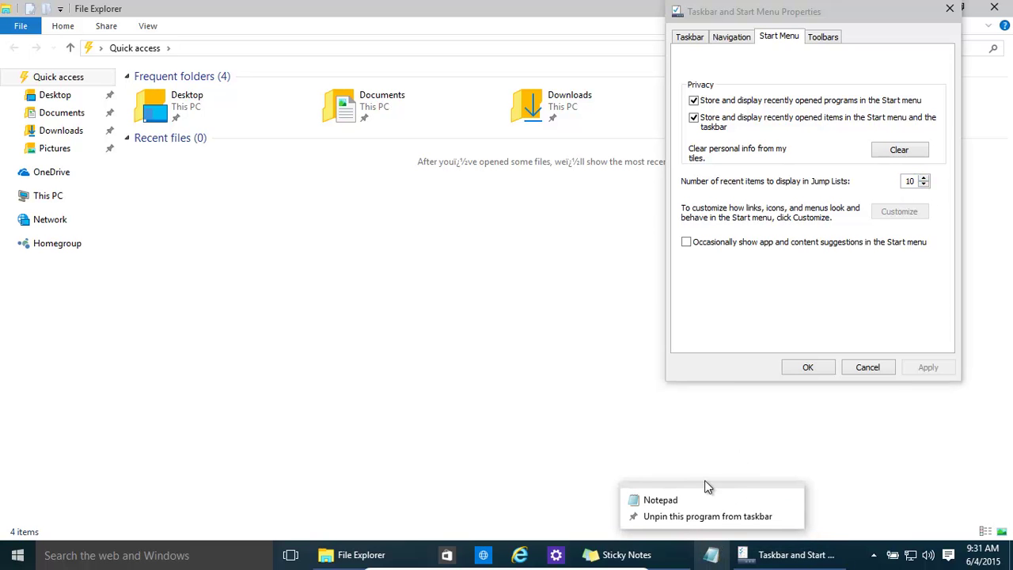
- Add the Address and Links toolbars to the taskbar and apply
left_click(827, 40)
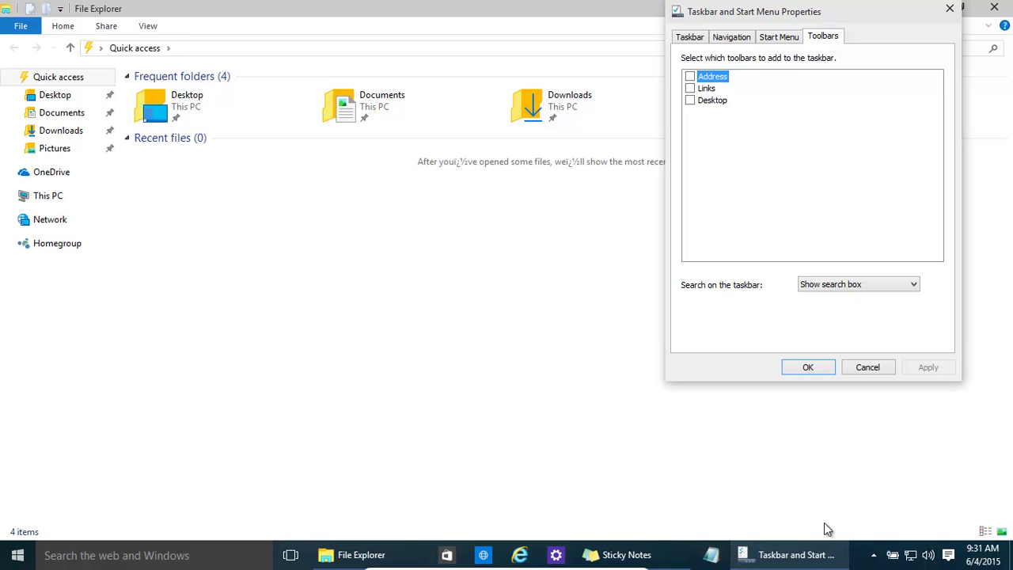
left_click(689, 76)
left_click(689, 90)
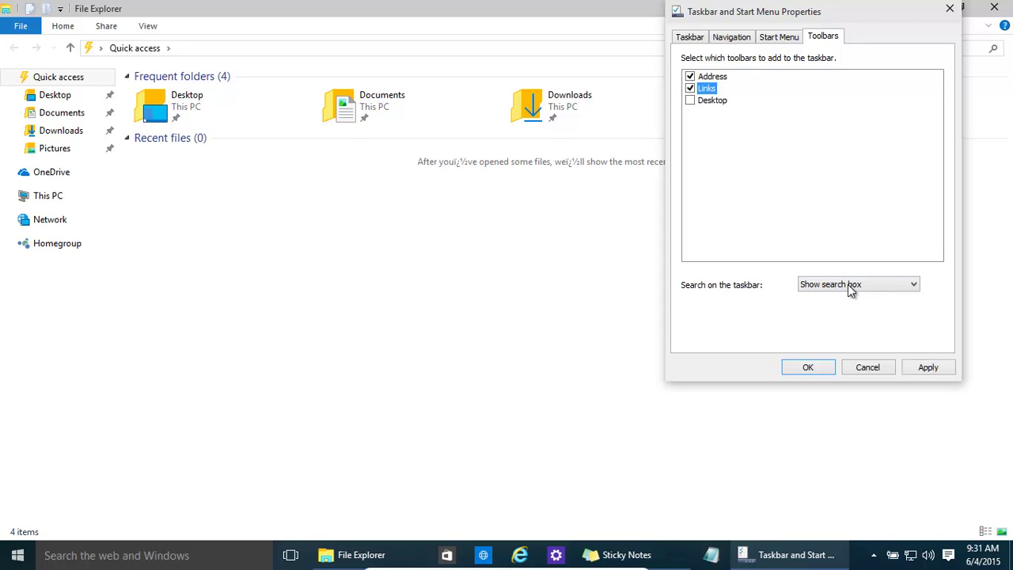
left_click(931, 368)
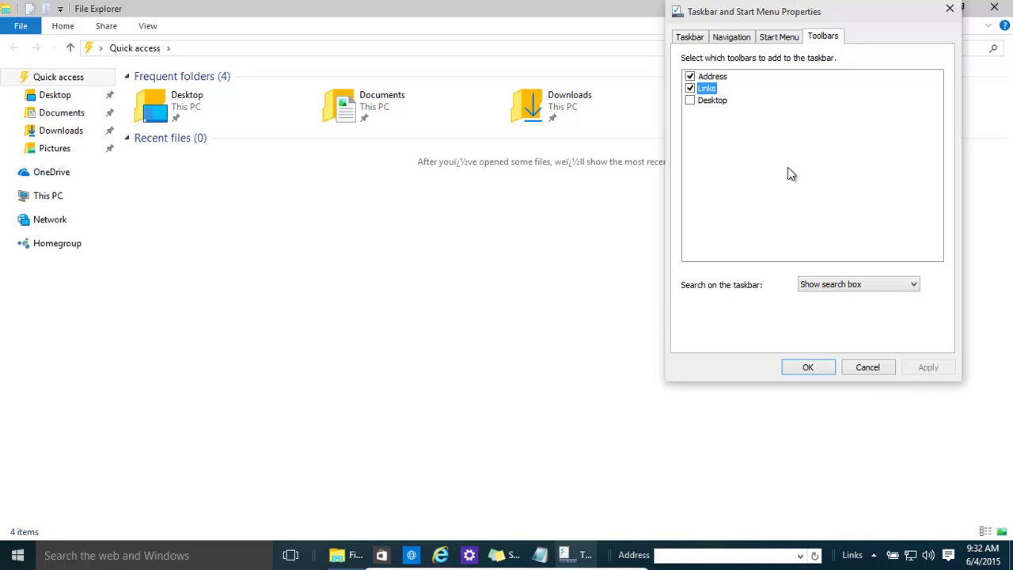
- Turn on 'Use small taskbar buttons' and close the dialog with OK
left_click(696, 42)
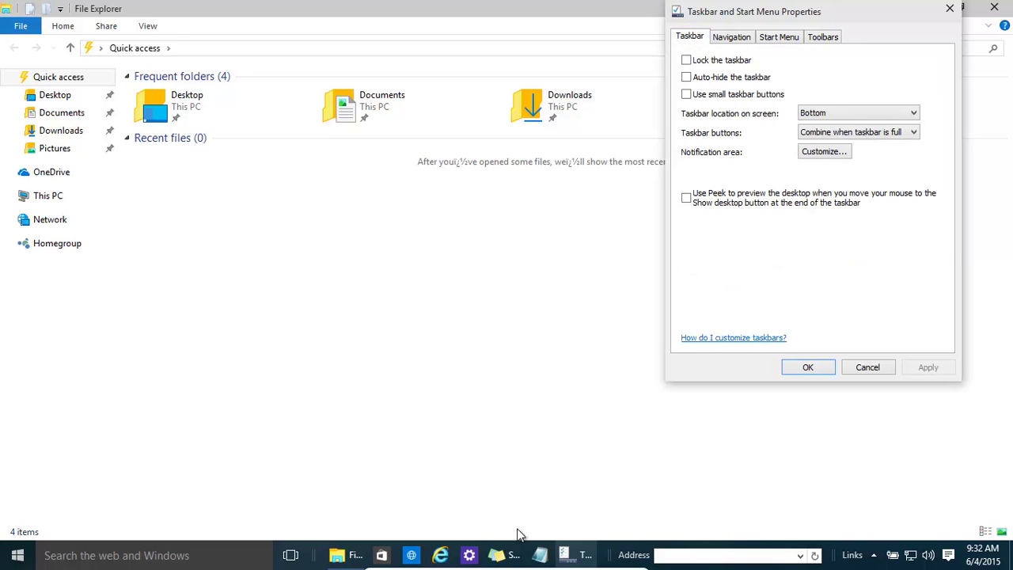
left_click(687, 96)
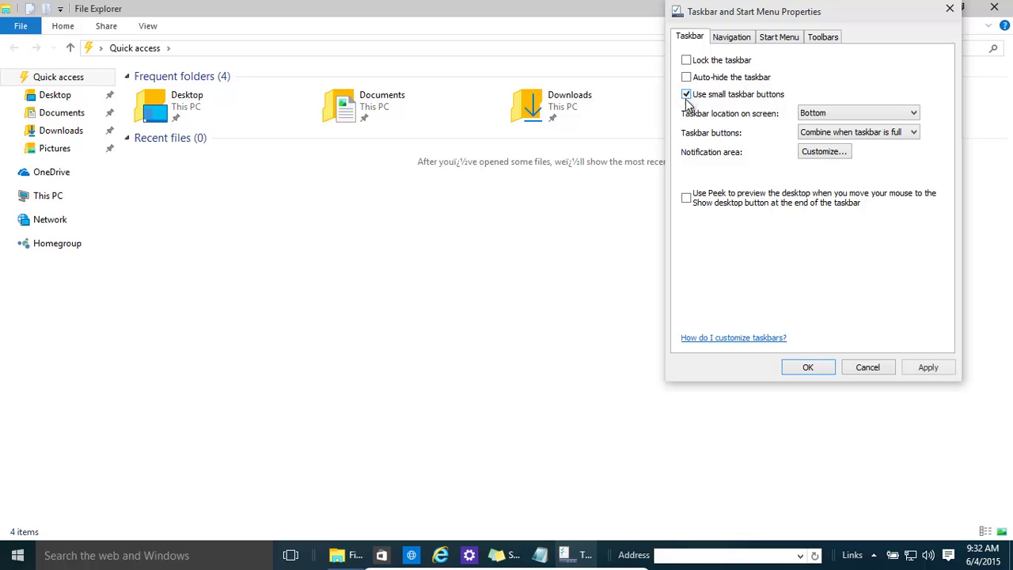
left_click(807, 367)
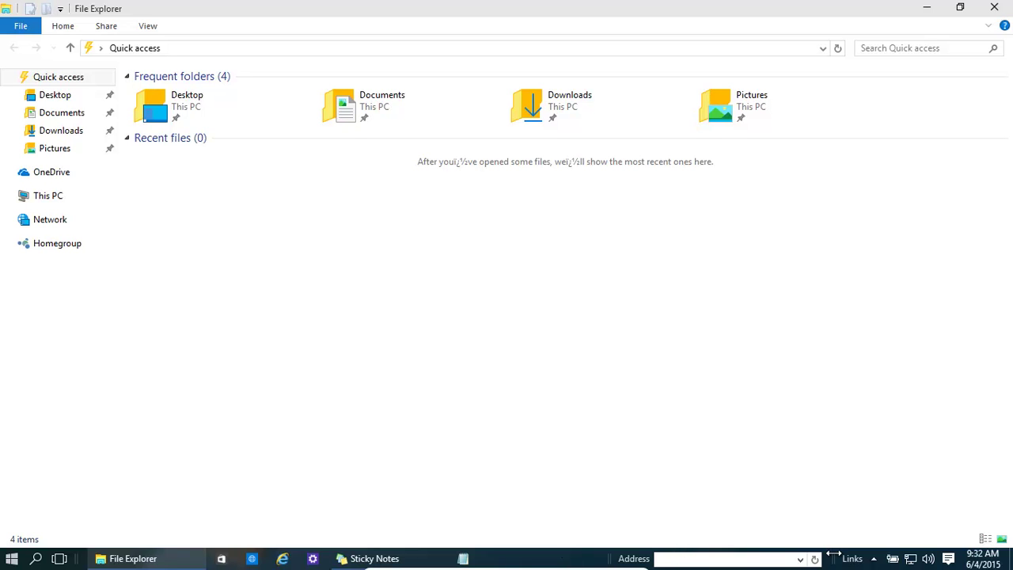
- Reopen taskbar Properties, turn off small buttons, and apply 'Always combine, hide labels'
right_click(599, 557)
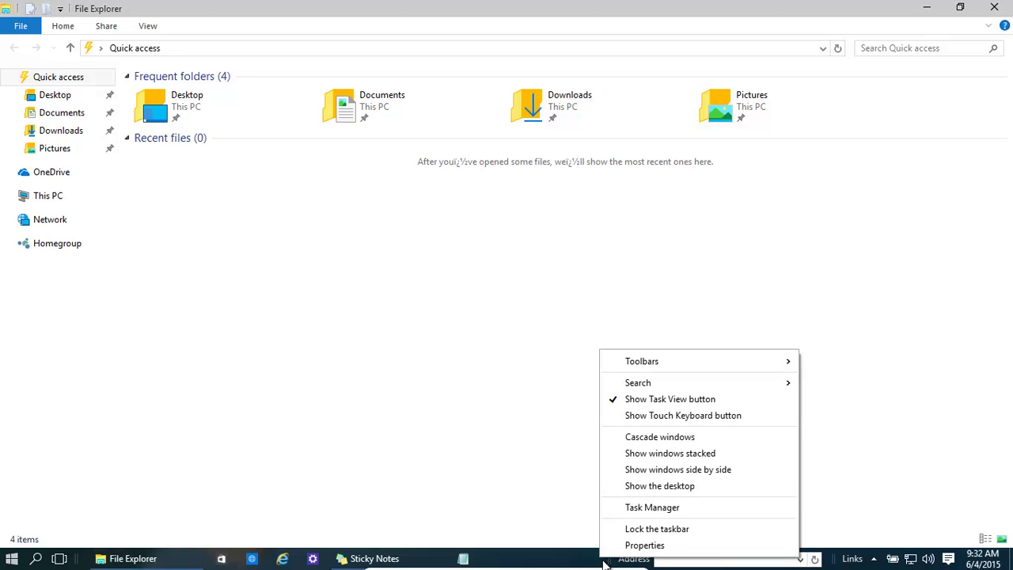
left_click(642, 546)
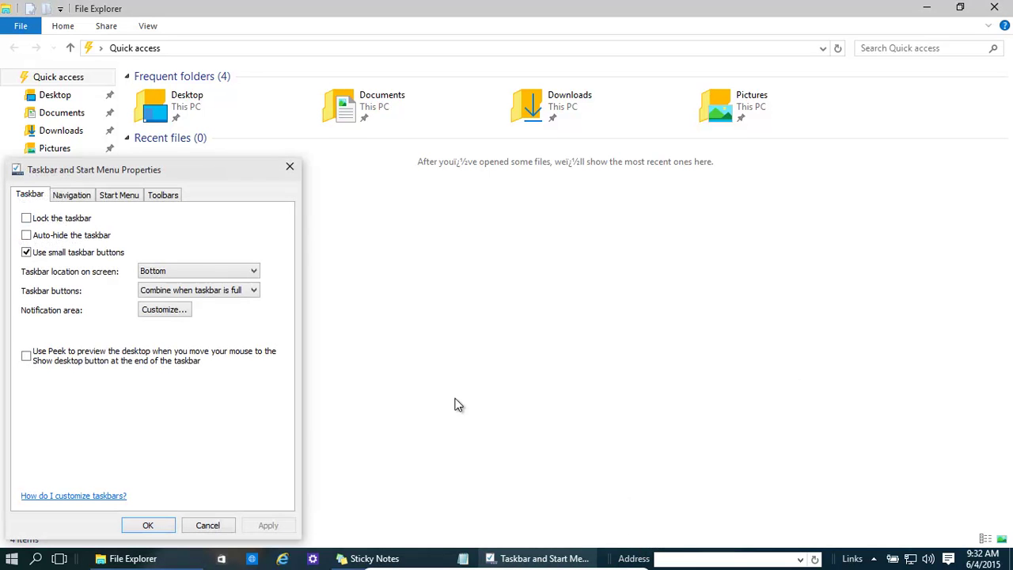
left_click_drag(193, 169, 445, 107)
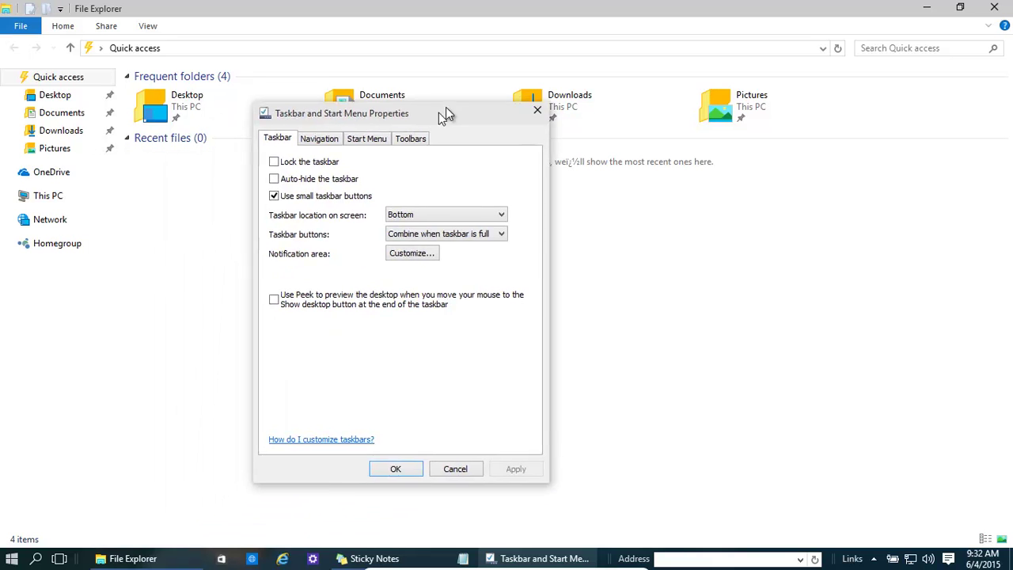
left_click(277, 192)
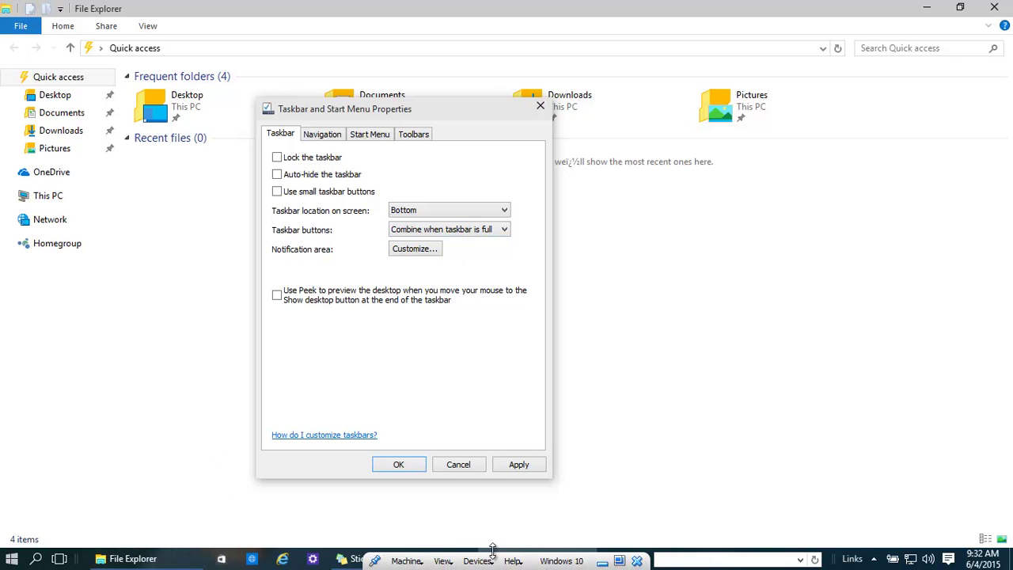
left_click(500, 231)
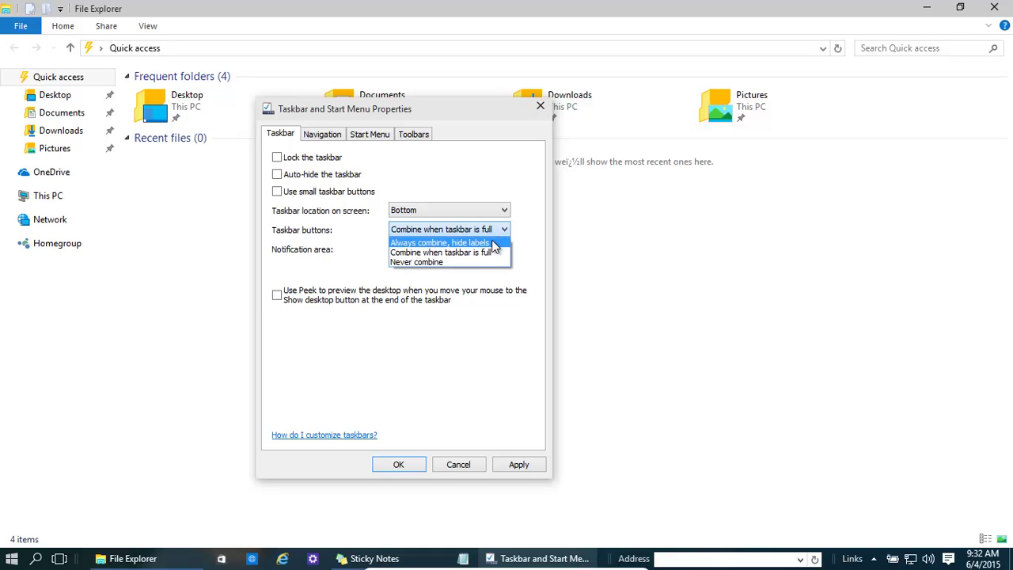
left_click(484, 242)
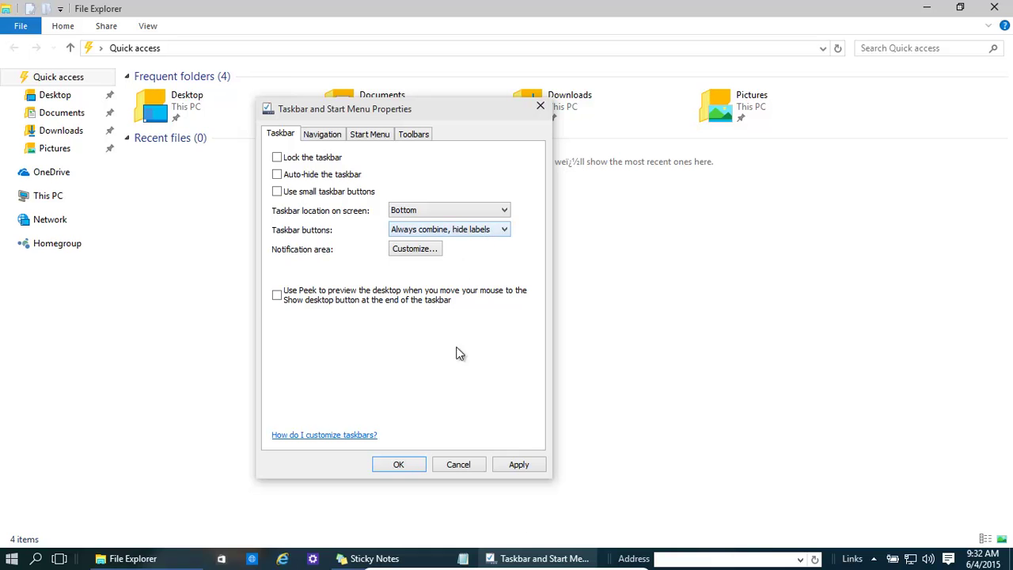
left_click(519, 465)
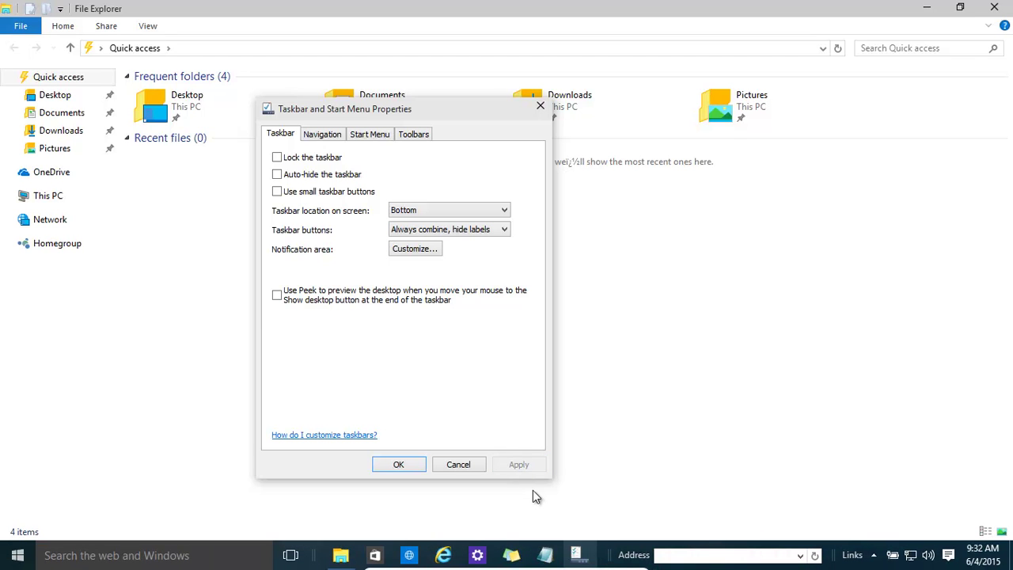
- Change button combining to 'Combine when taskbar is full' and apply
left_click(475, 228)
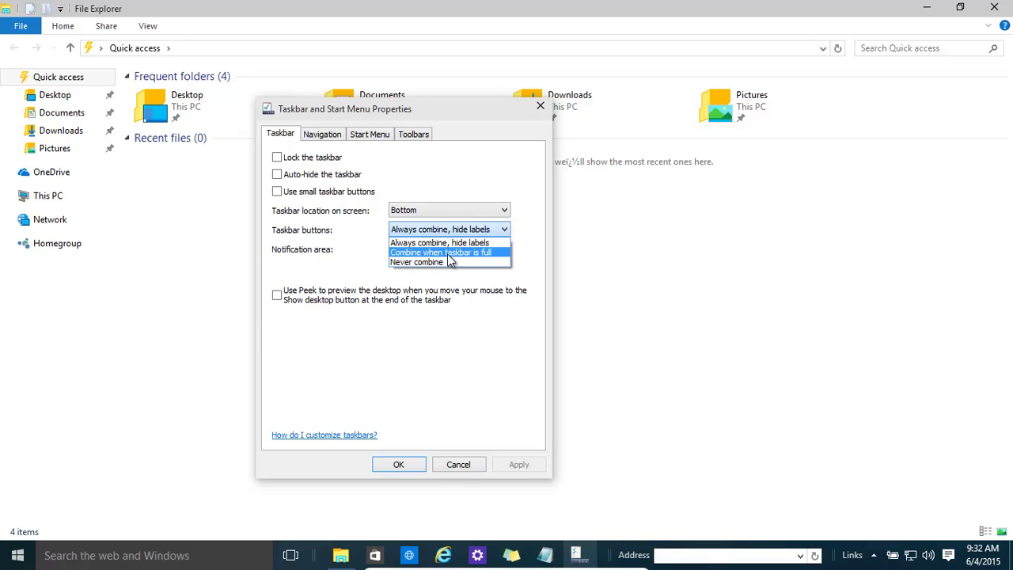
left_click(454, 252)
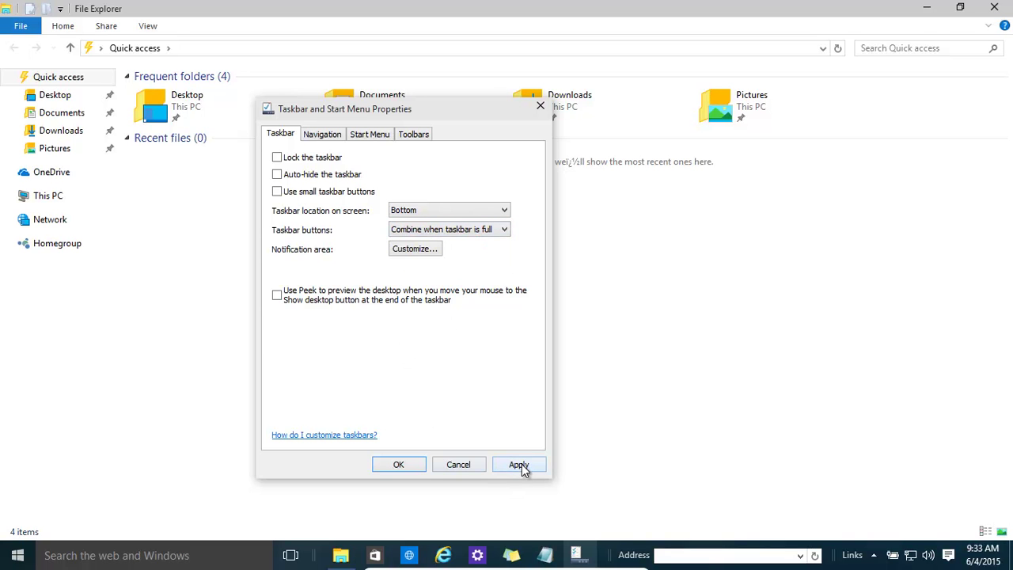
left_click(519, 464)
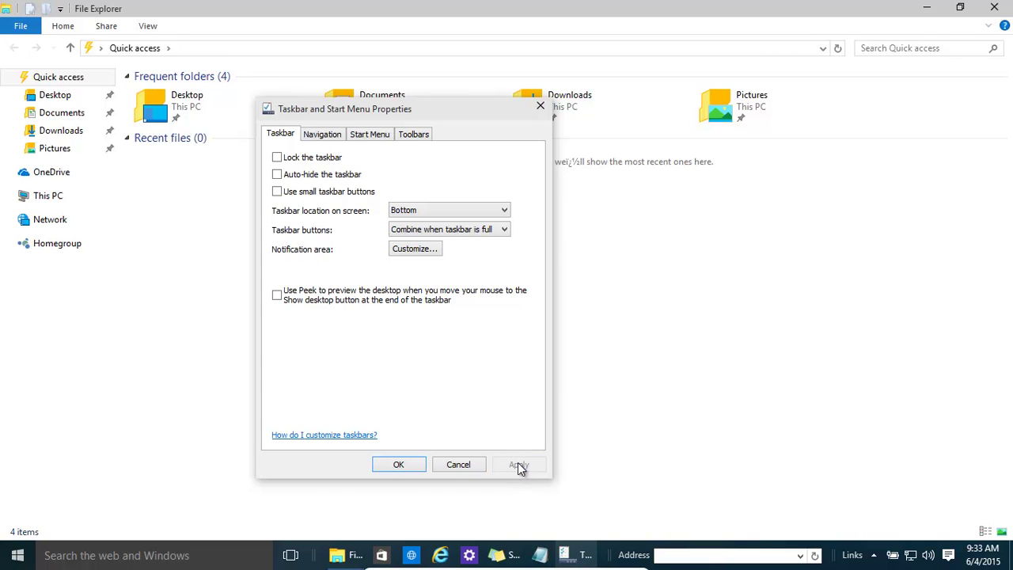
- Close the properties, start the pinned Notepad, then minimize and restore File Explorer
left_click(541, 107)
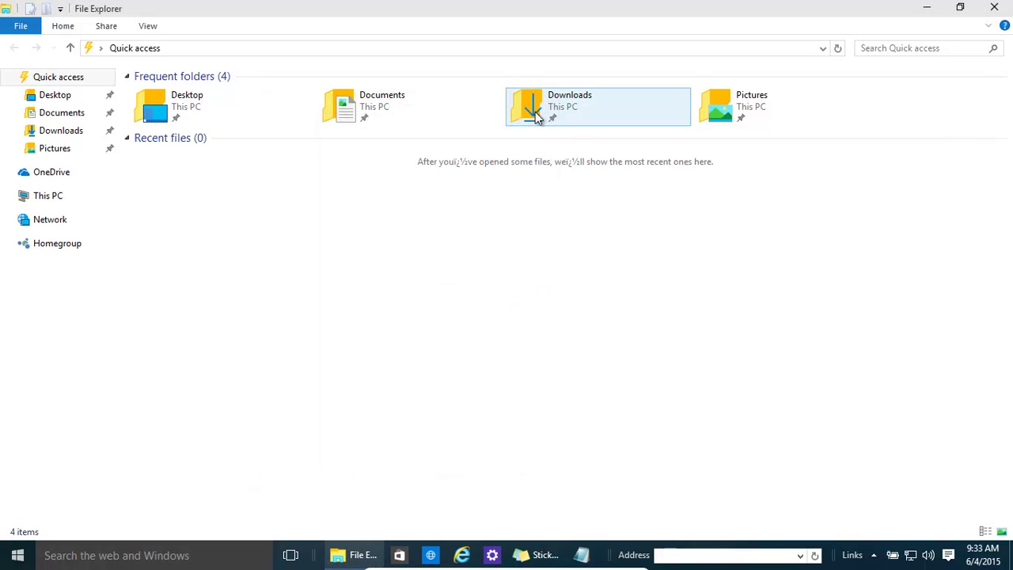
left_click(582, 555)
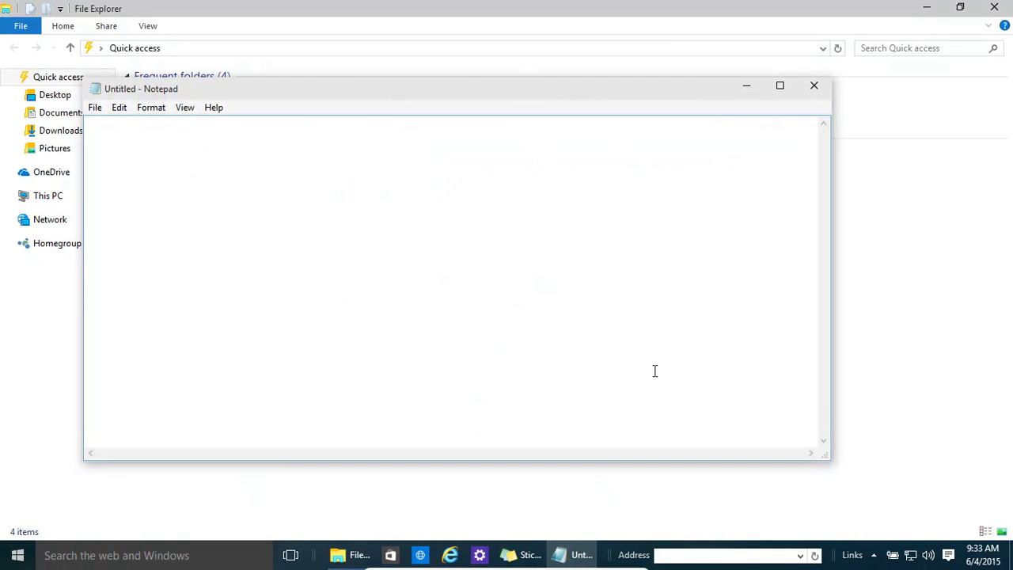
left_click(926, 7)
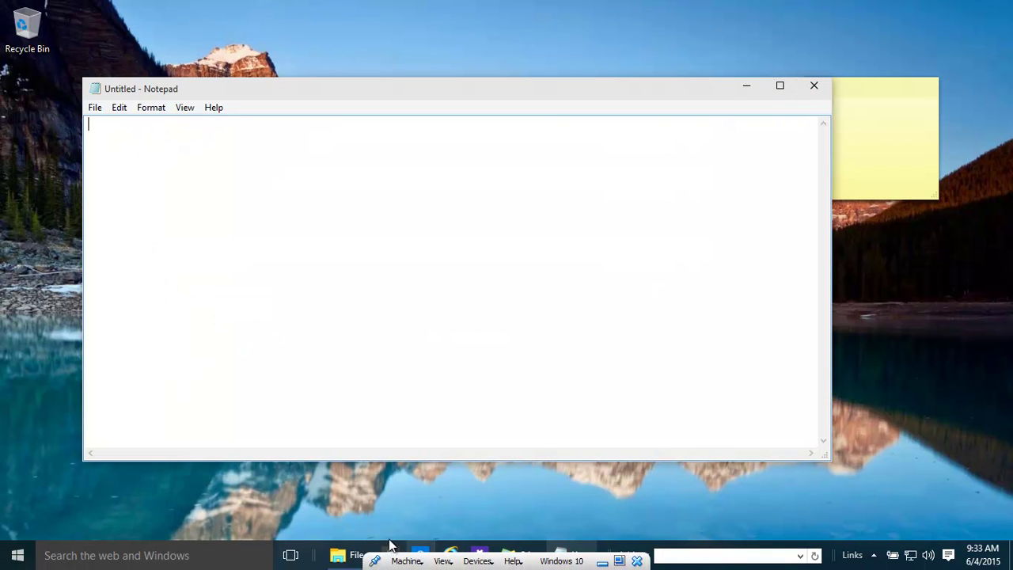
left_click(351, 554)
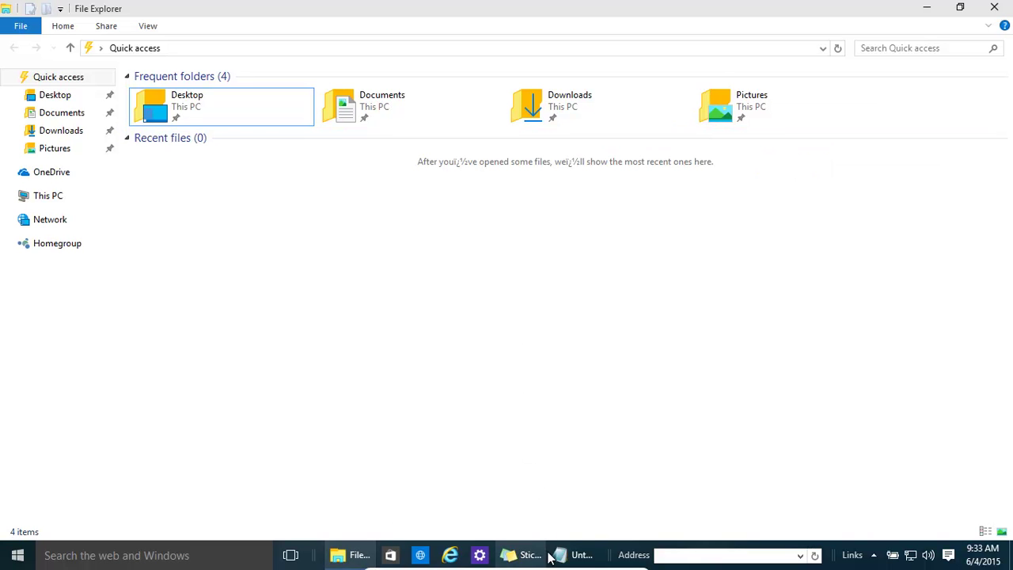
mouse_move(567, 562)
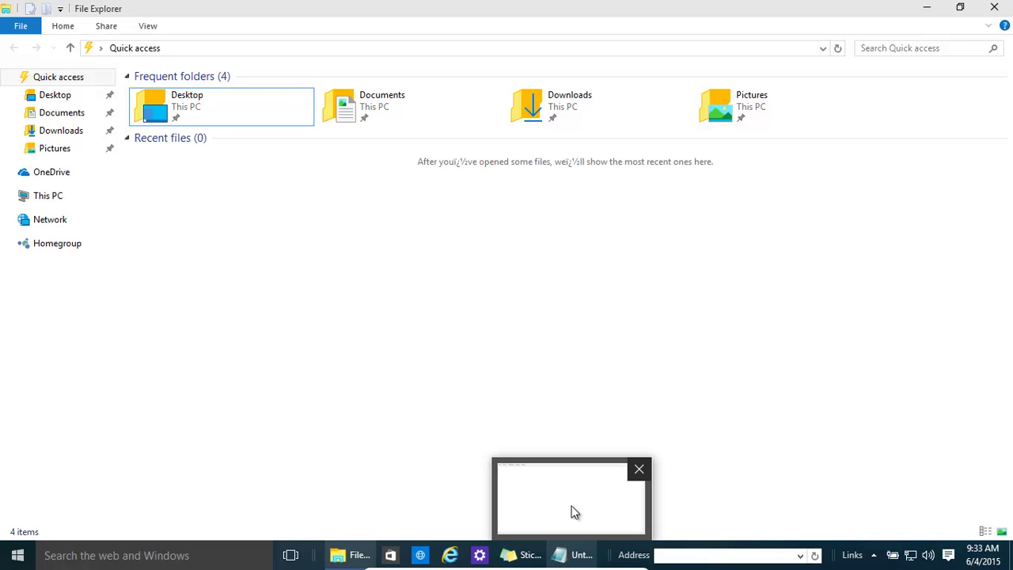
mouse_move(571, 524)
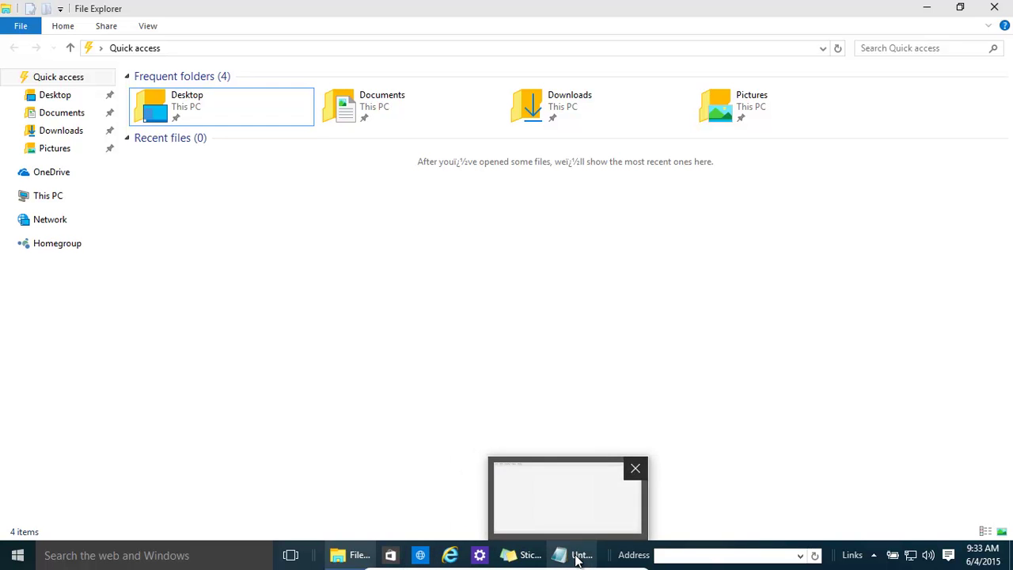
mouse_move(525, 558)
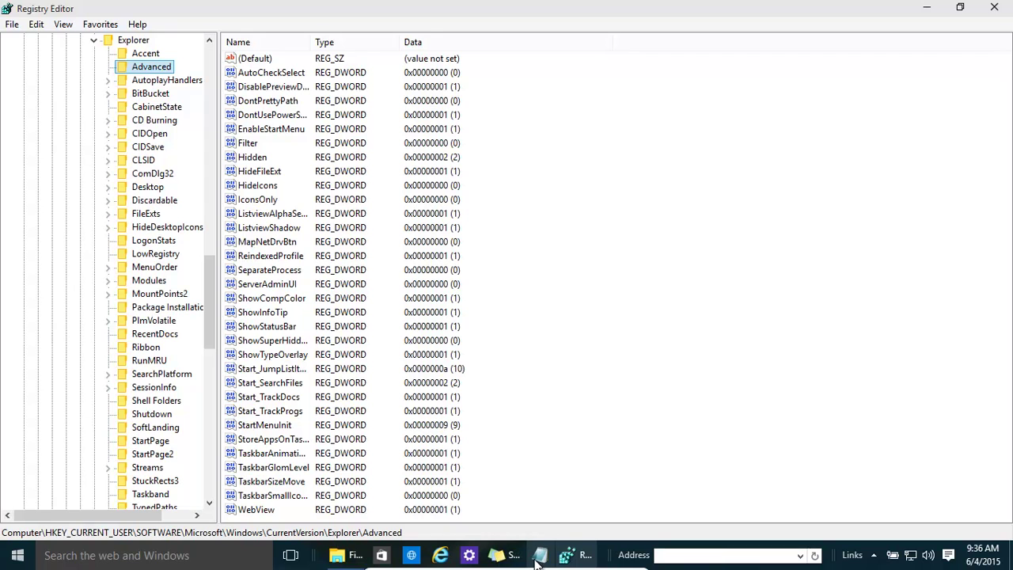
- Search the Start menu for 'regedit' and launch Registry Editor
mouse_move(540, 560)
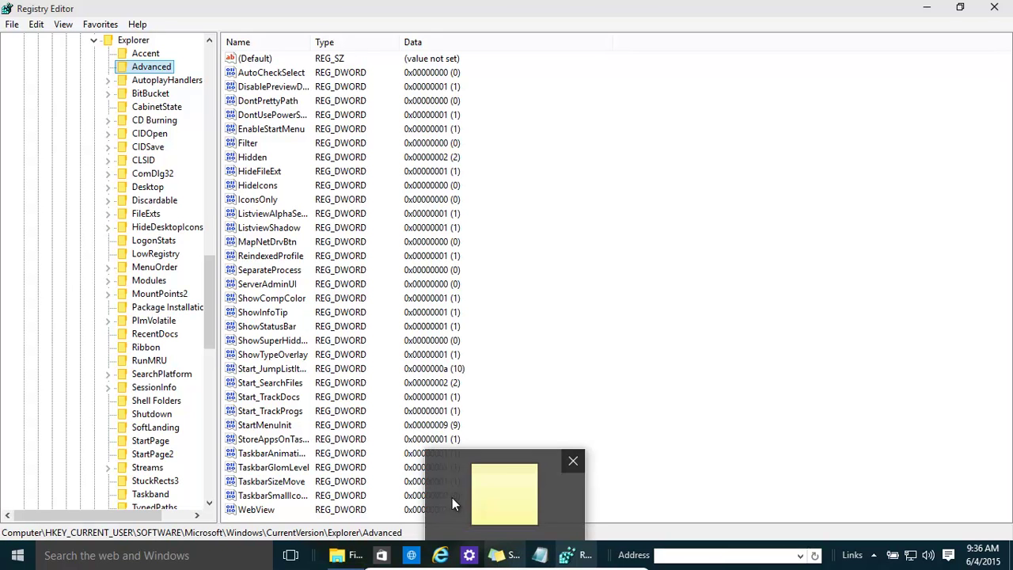
mouse_move(576, 560)
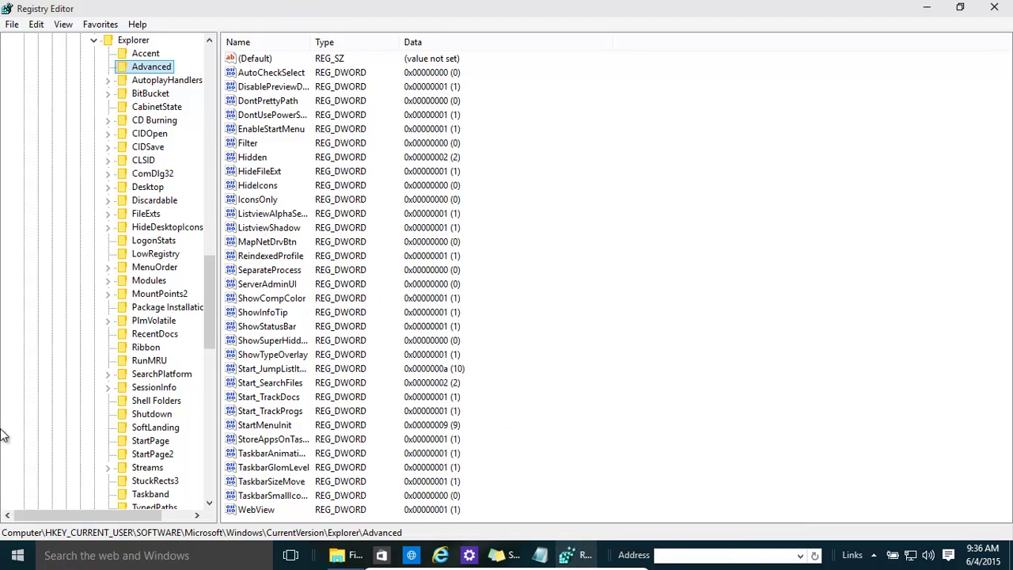
left_click(18, 556)
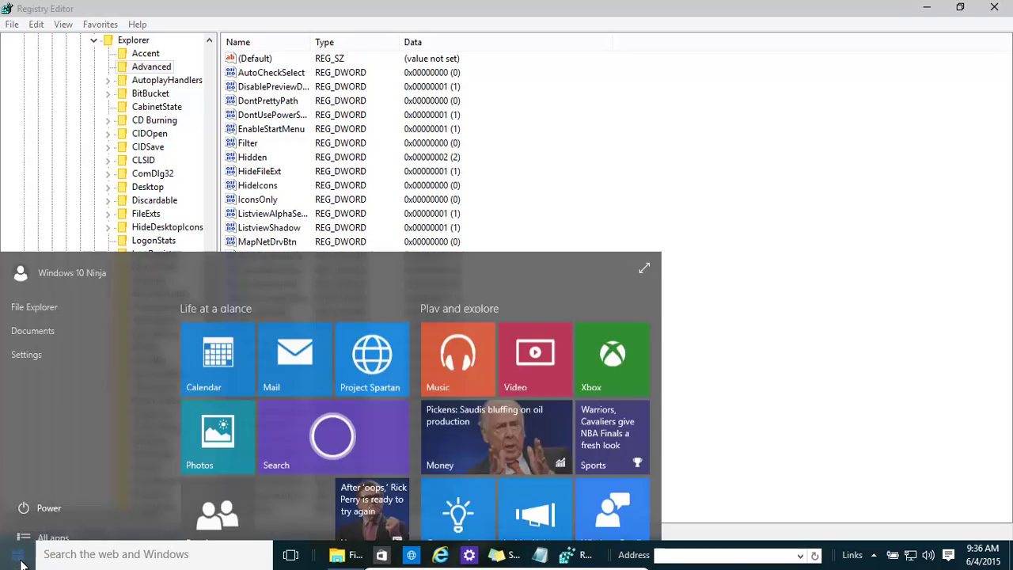
type("regedit")
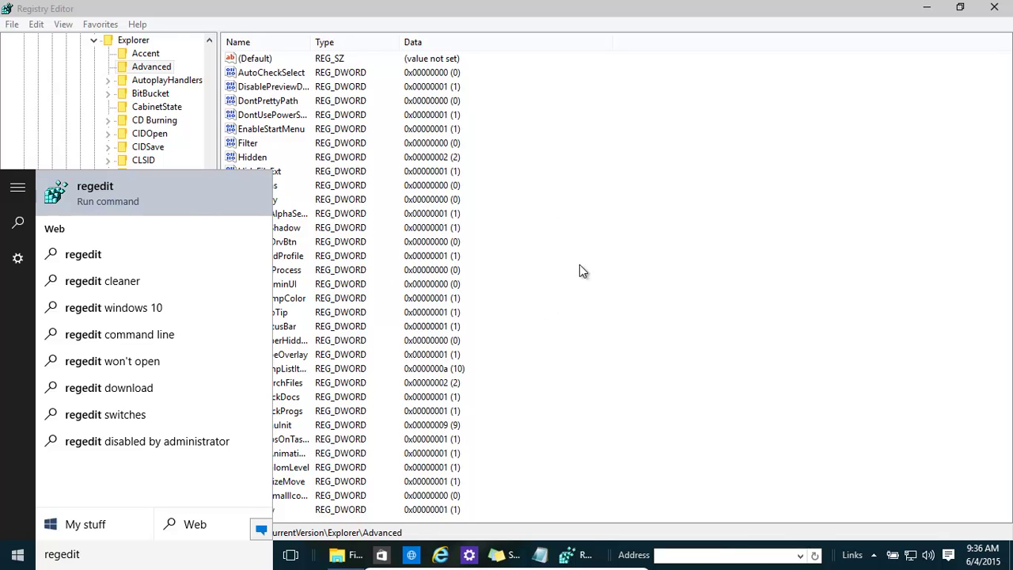
key("Return")
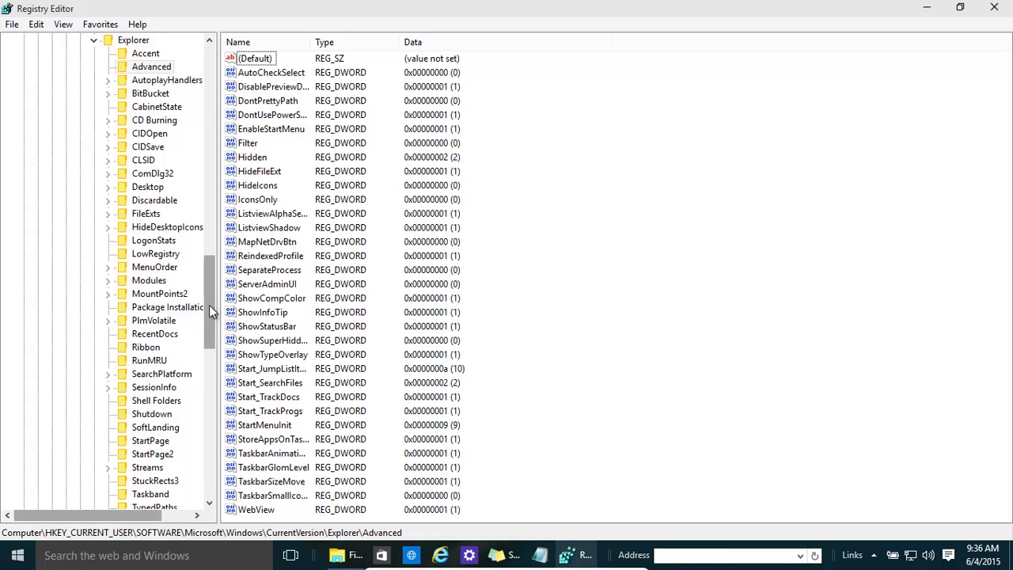
left_click_drag(210, 309, 223, 57)
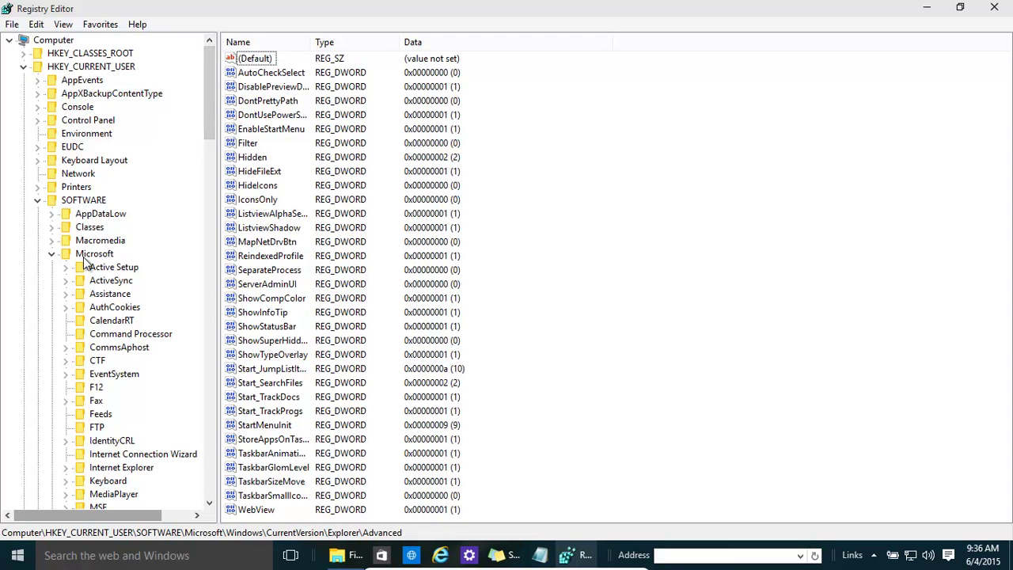
left_click_drag(208, 103, 186, 258)
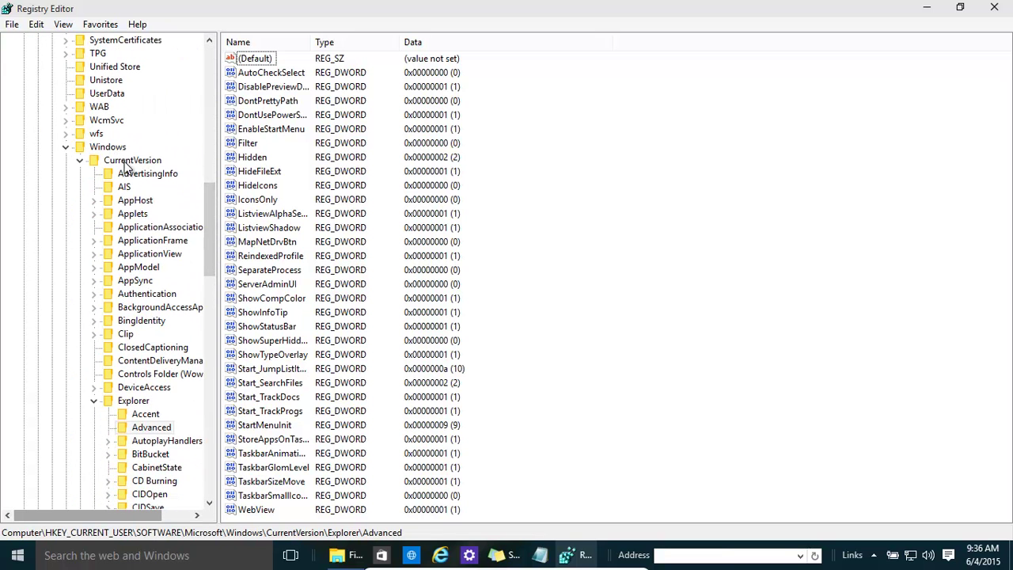
left_click_drag(211, 235, 200, 289)
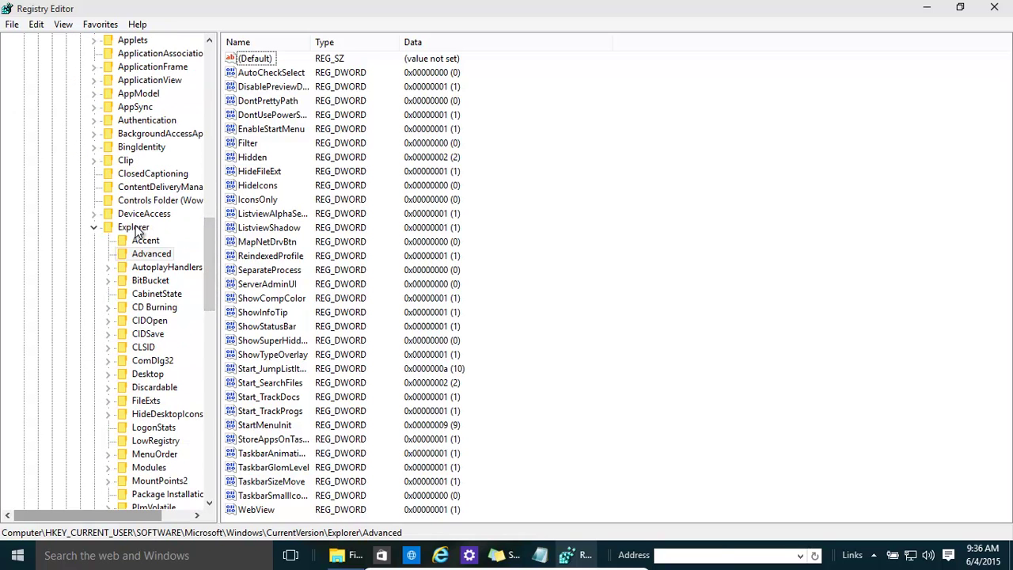
mouse_move(207, 245)
left_mouse_down()
mouse_move(207, 315)
mouse_move(189, 377)
mouse_move(206, 252)
left_mouse_up()
left_click(133, 254)
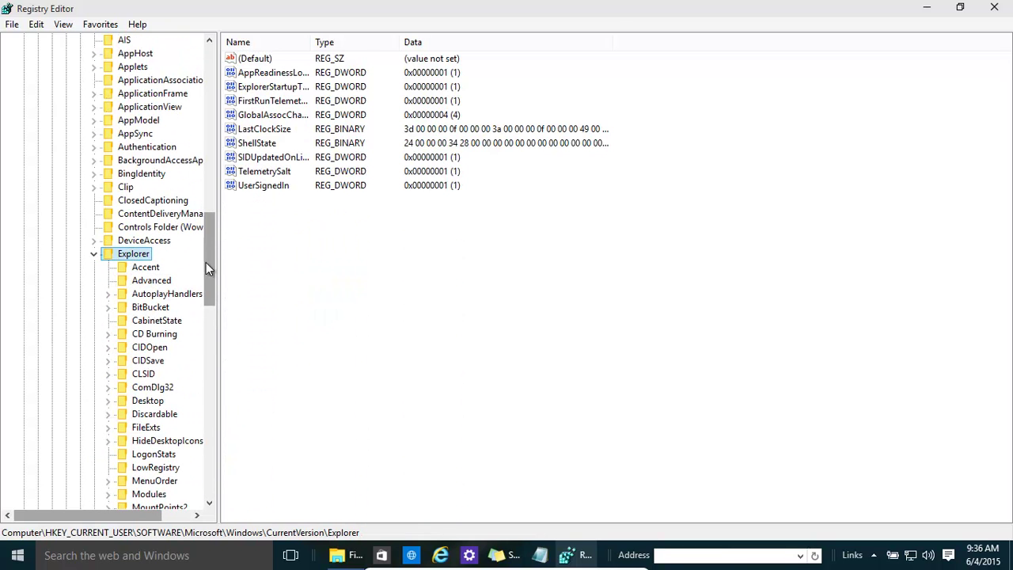
left_click_drag(210, 267, 204, 311)
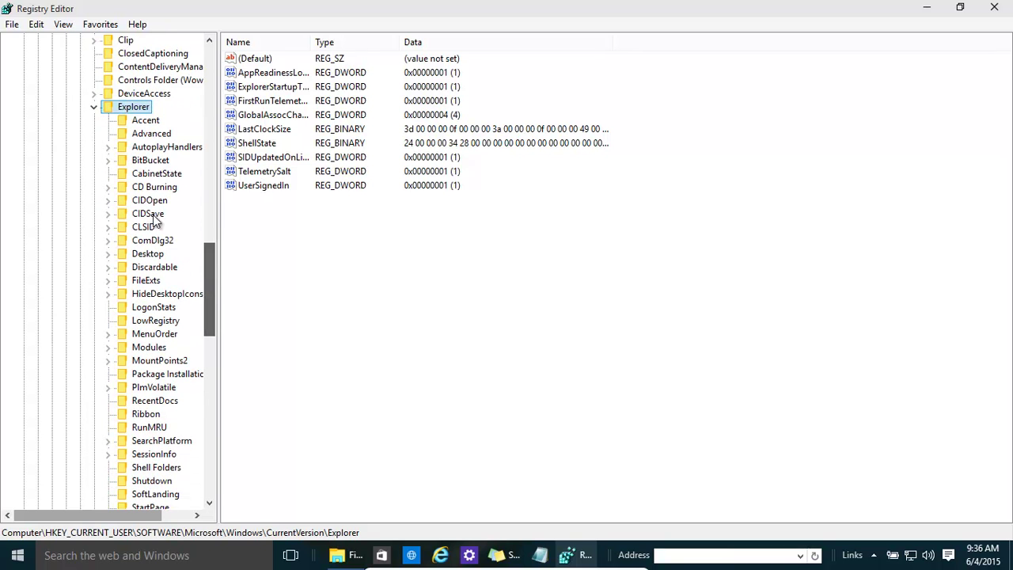
left_click(151, 134)
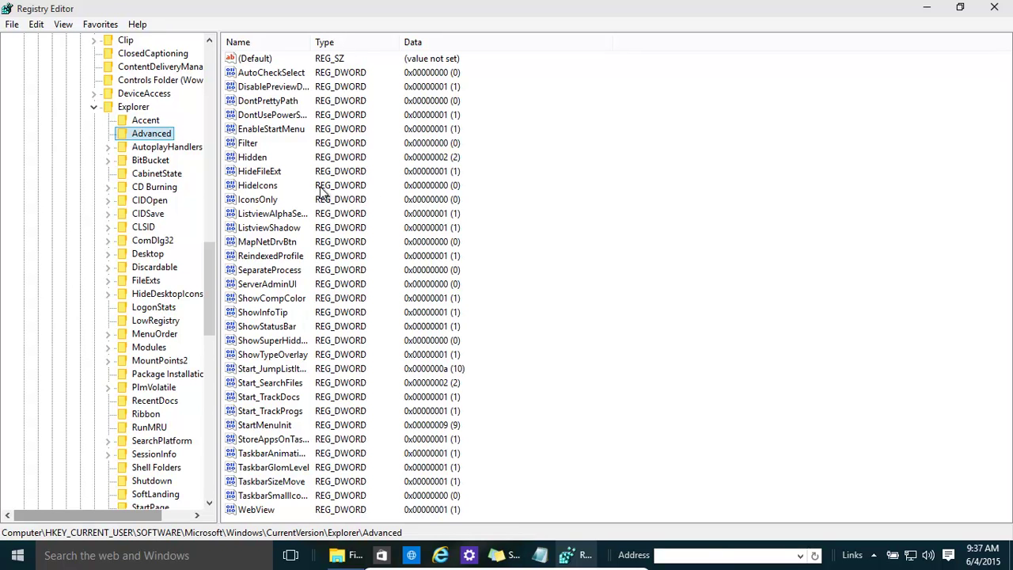
left_click(147, 134)
- Add a QWORD value to the Advanced key by mistake, then delete it
right_click(147, 135)
mouse_move(181, 159)
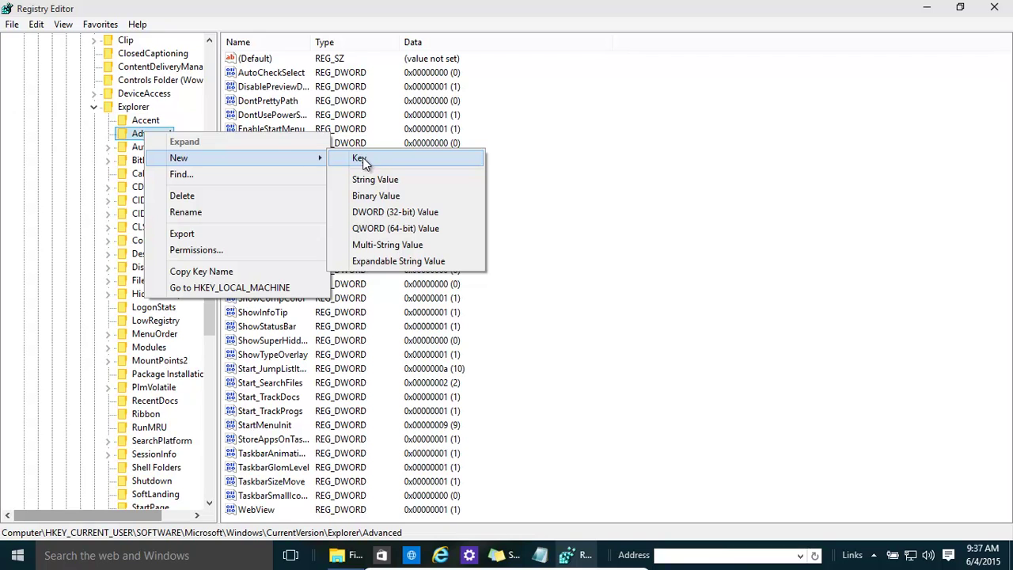
left_click(373, 227)
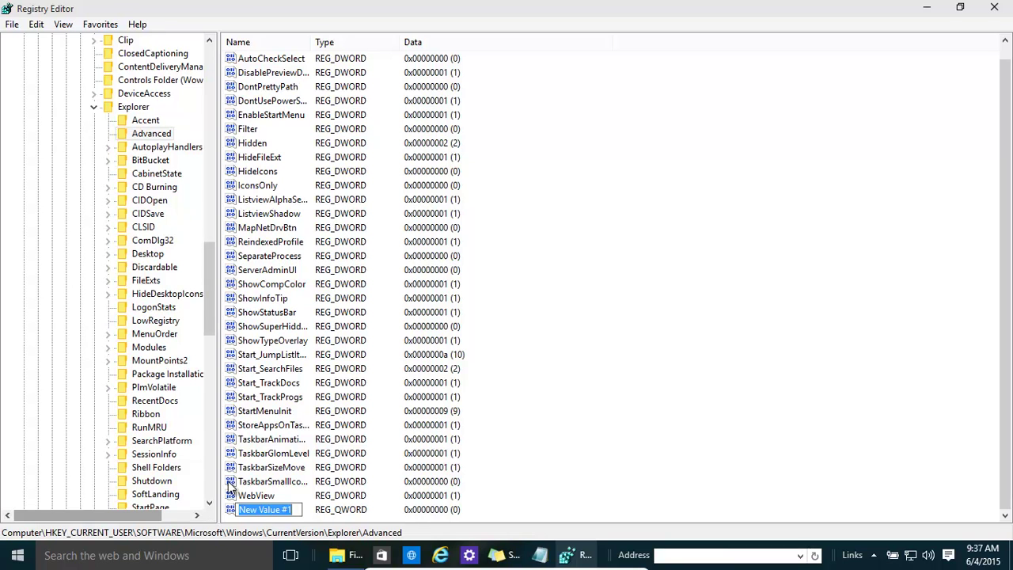
right_click(235, 511)
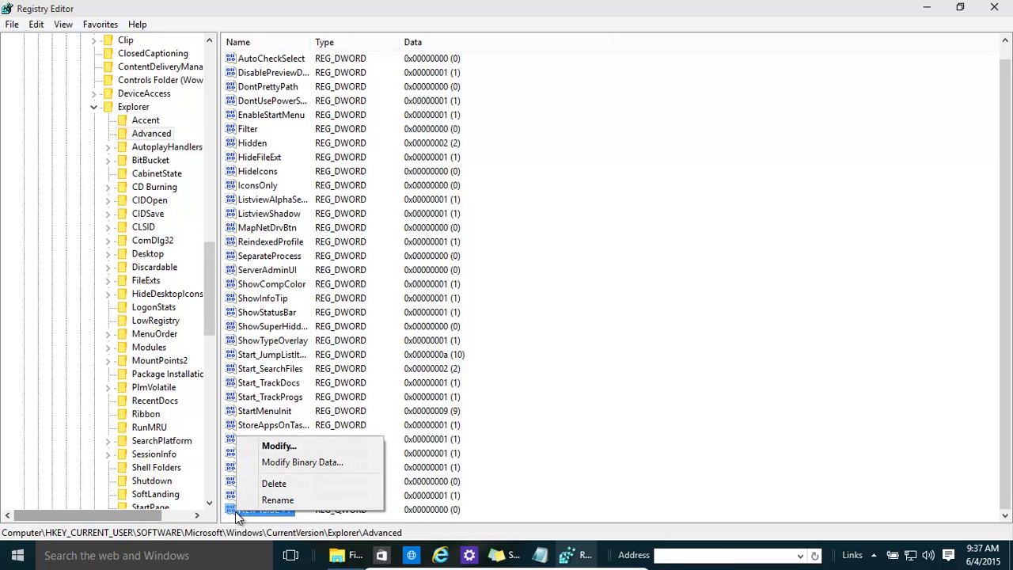
left_click(275, 484)
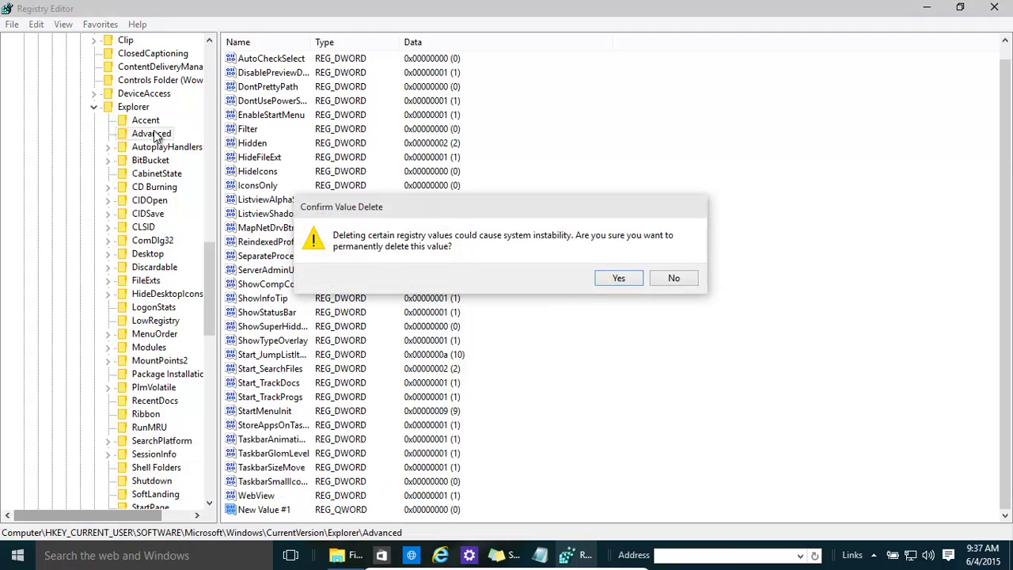
left_click(617, 279)
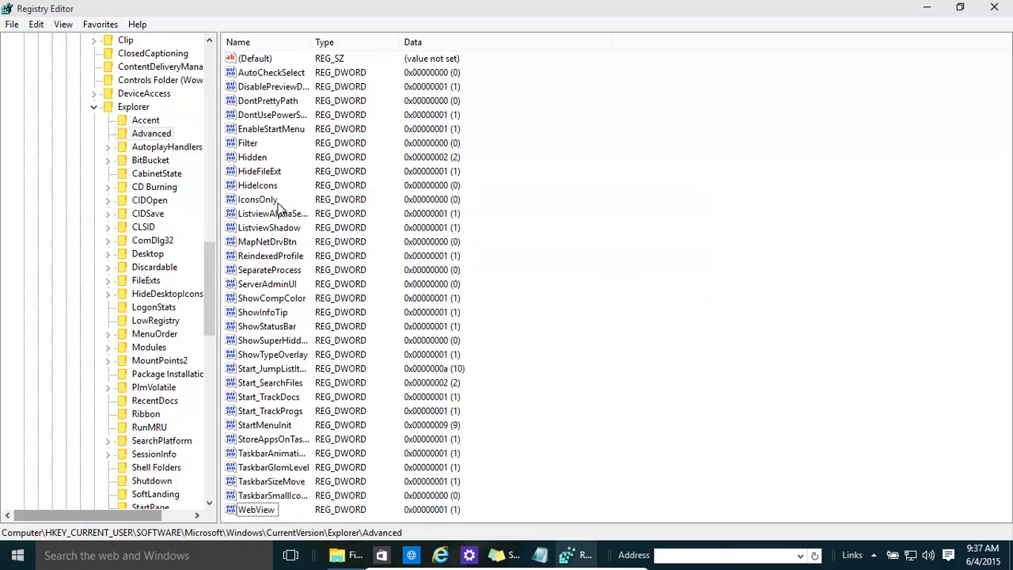
- Create a DWORD (32-bit) value named ExtendedUIHoverTime under the Advanced key
right_click(154, 141)
mouse_move(210, 163)
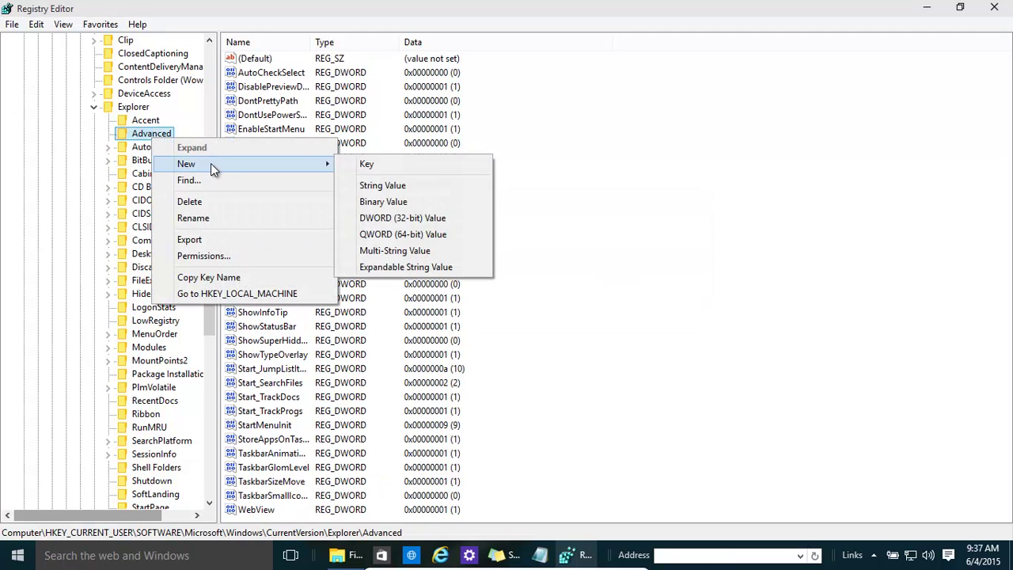
left_click(381, 222)
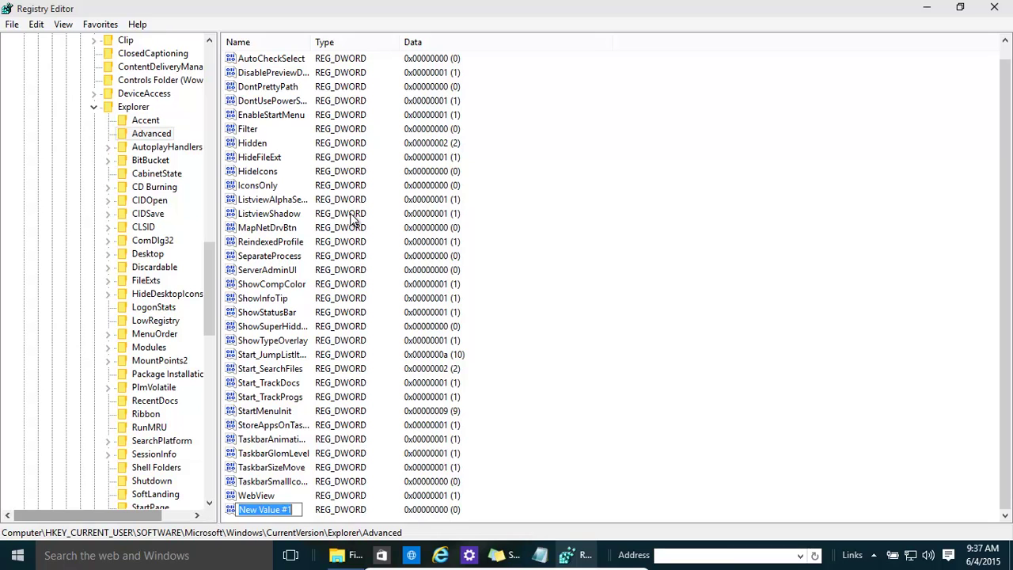
type("Extend")
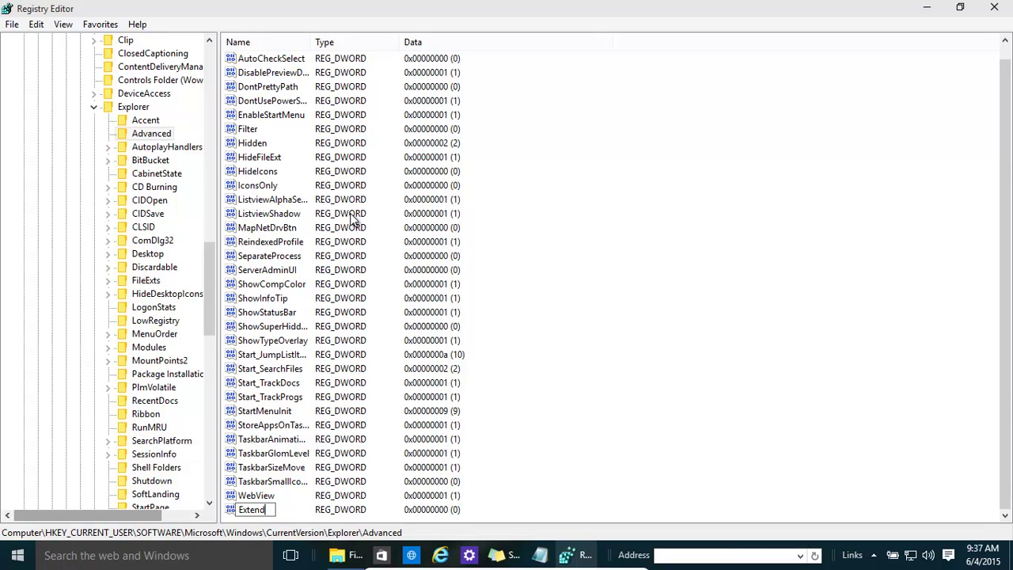
type("edUIHover")
type("Time")
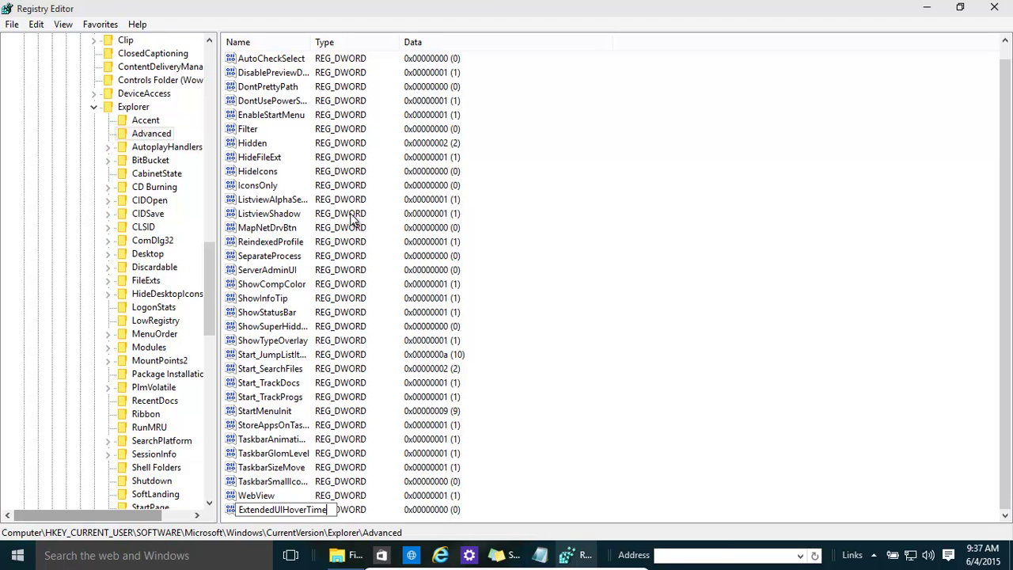
key("Return")
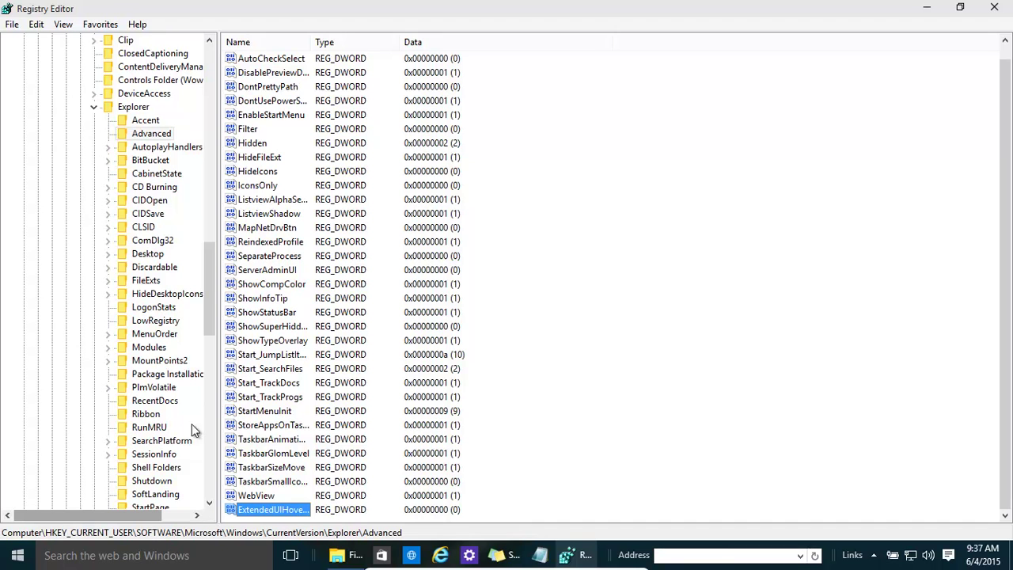
- Give ExtendedUIHoverTime the value data 100 in decimal base (0x00000064)
double_click(235, 510)
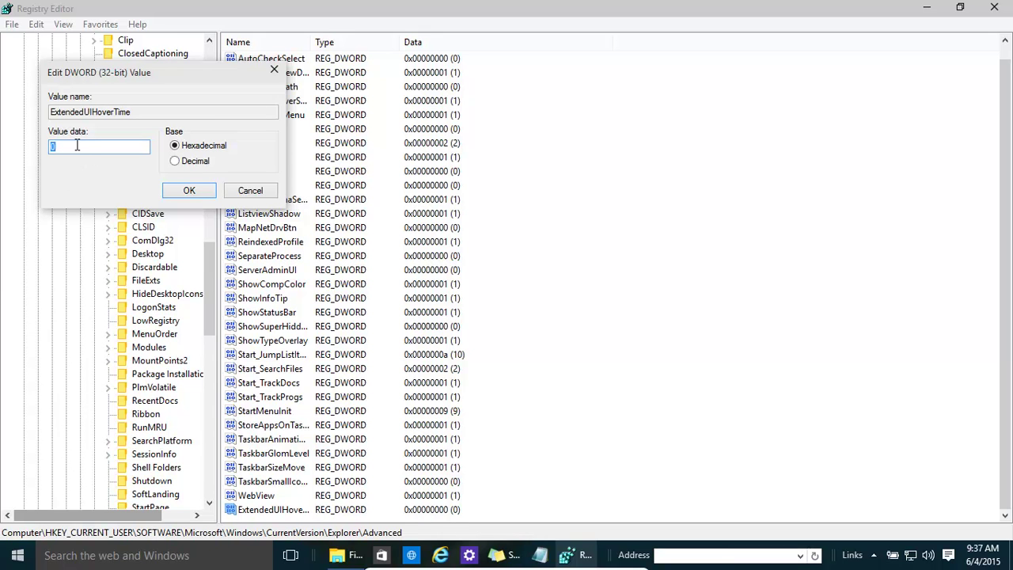
type("100")
left_click(175, 162)
left_click(98, 146)
key("BackSpace")
key("BackSpace")
type("100")
left_click(189, 190)
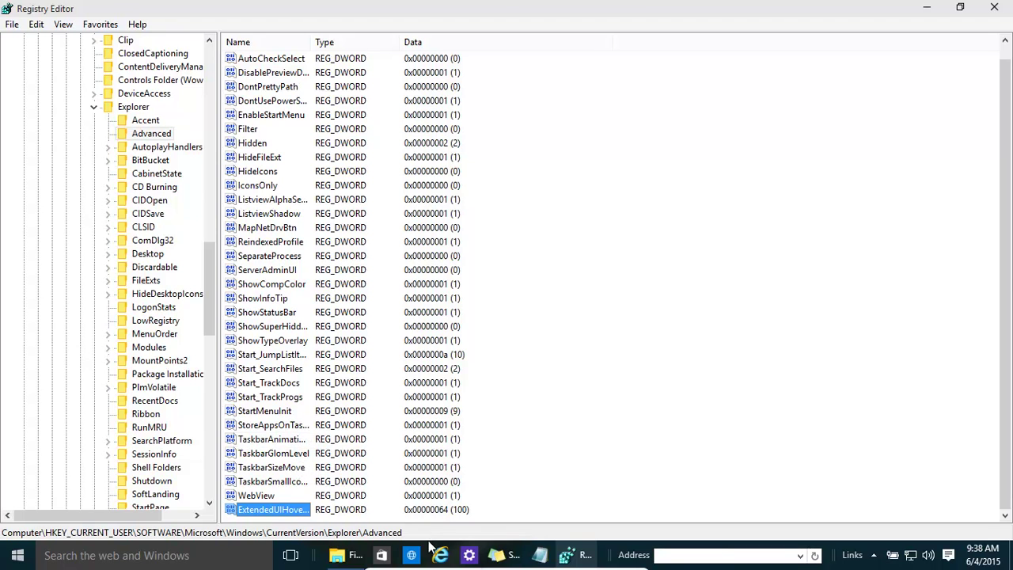
mouse_move(498, 559)
- Close Registry Editor and show the taskbar's Toolbars submenu
left_click(998, 12)
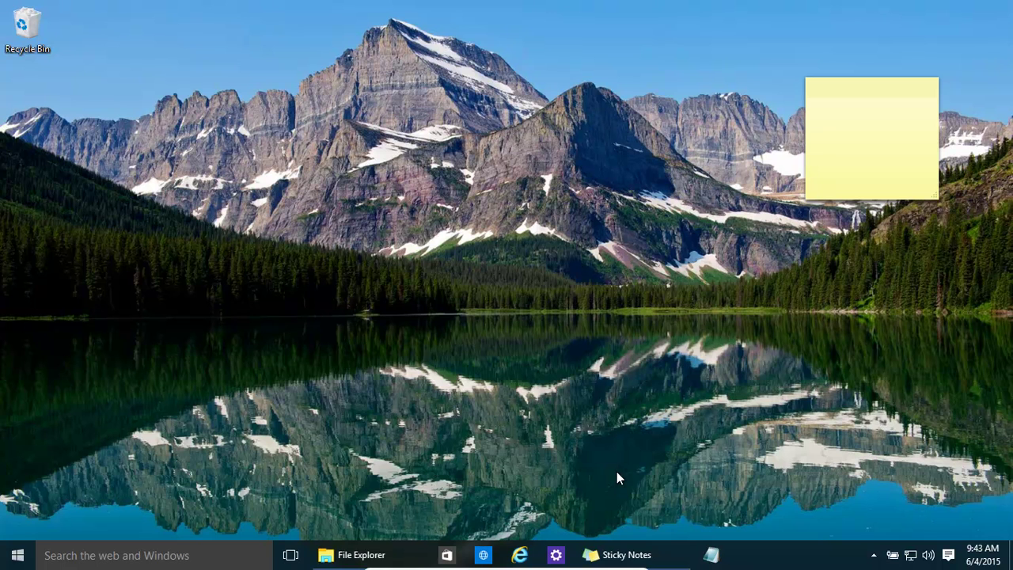
right_click(757, 554)
mouse_move(815, 360)
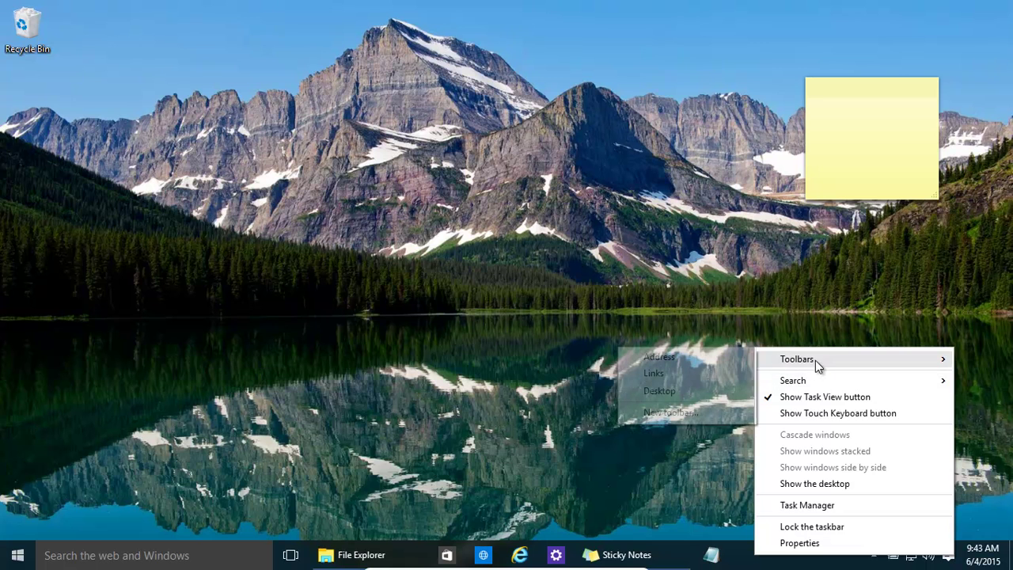
- Create a taskbar toolbar from the %AppData%\Microsoft\Internet Explorer\Quick Launch folder
left_click(685, 413)
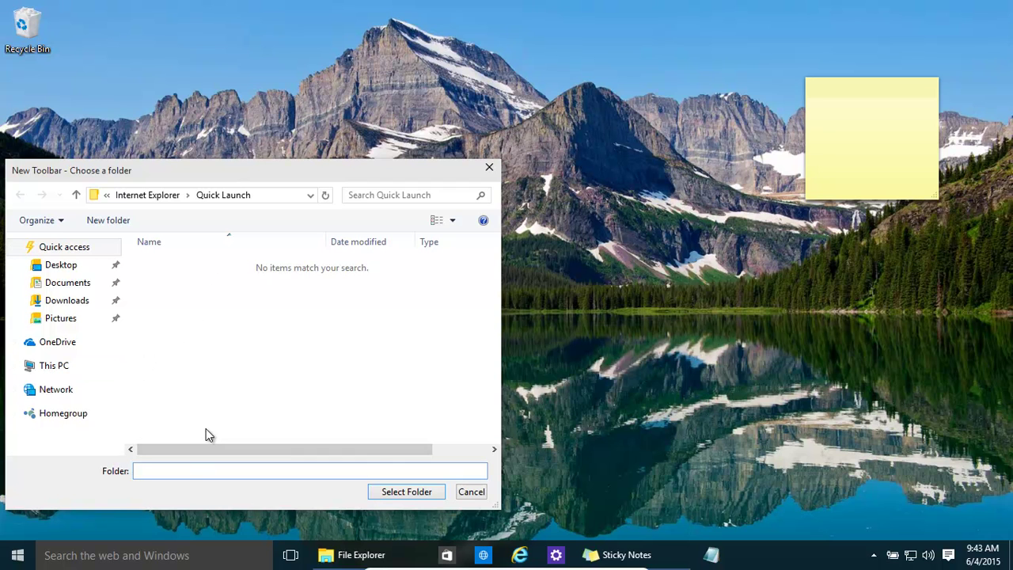
type("%AppData%\\")
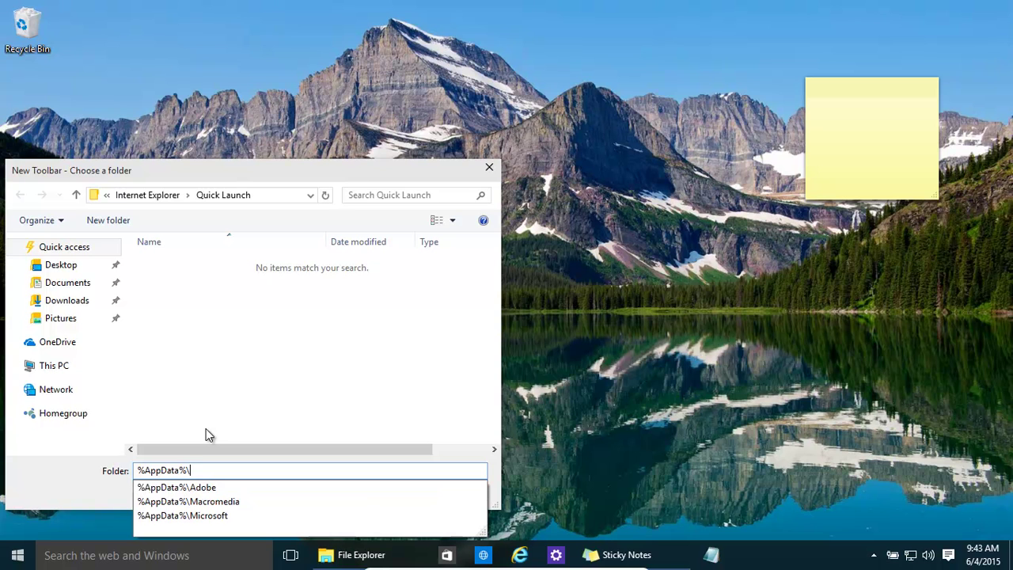
key("Down")
key("Down")
key("Down")
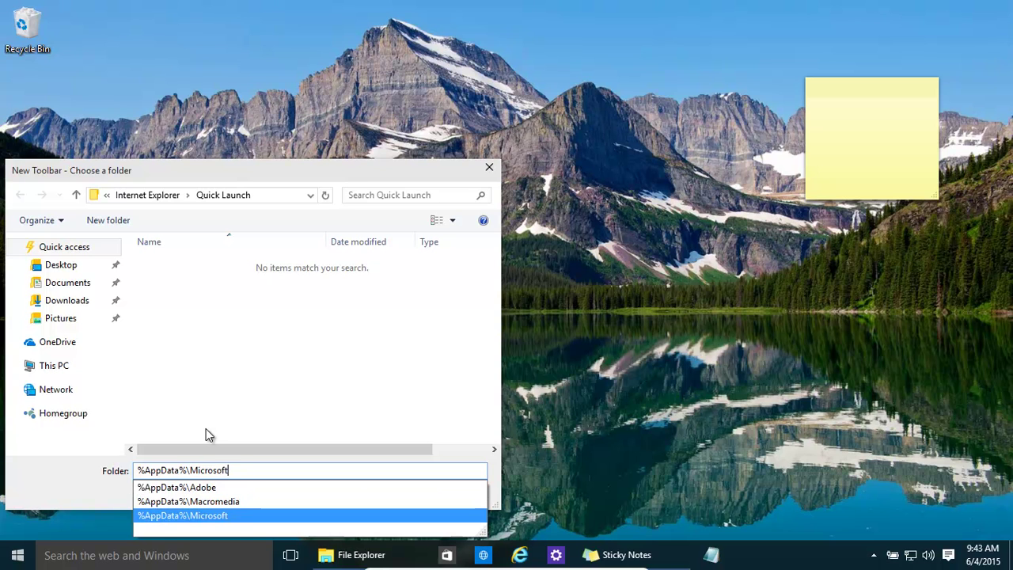
type("\\")
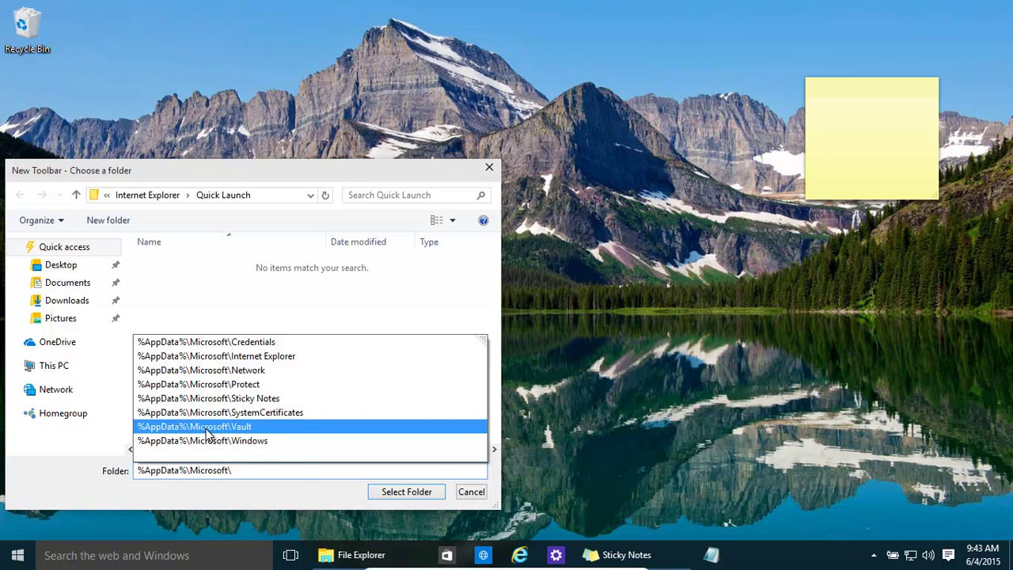
key("Up")
key("Up")
key("Up")
key("Up")
key("Up")
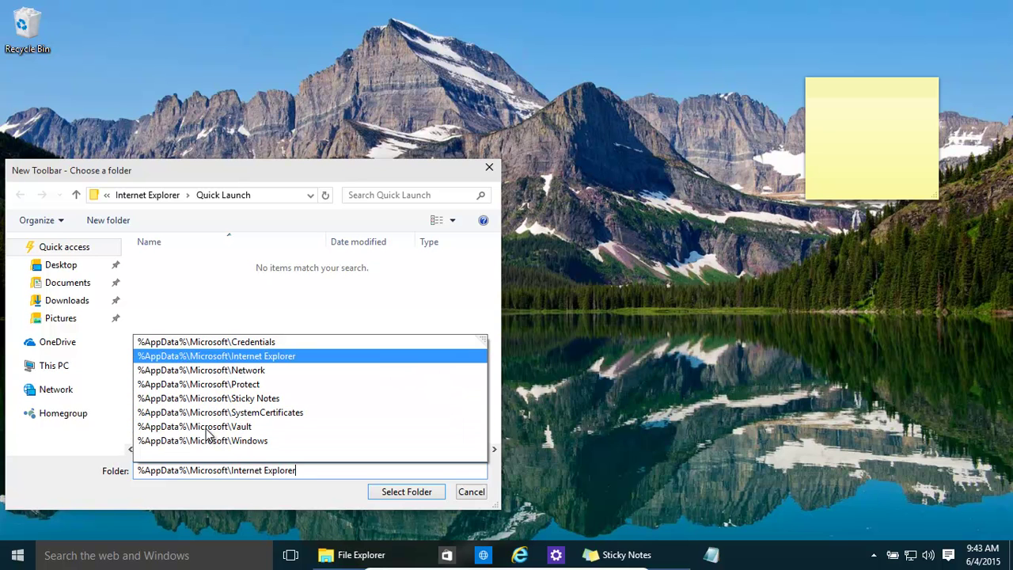
type("\\")
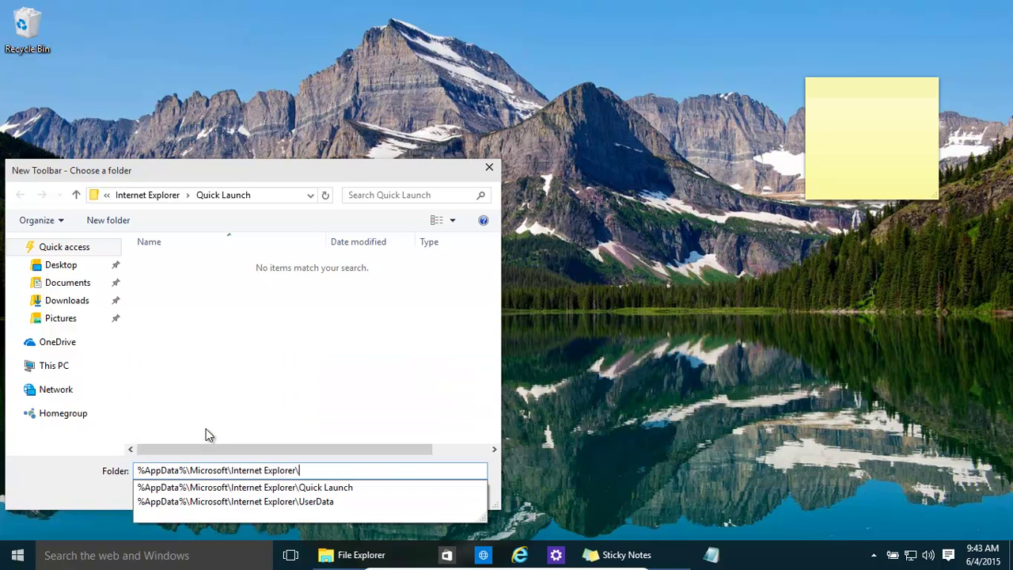
type("qui")
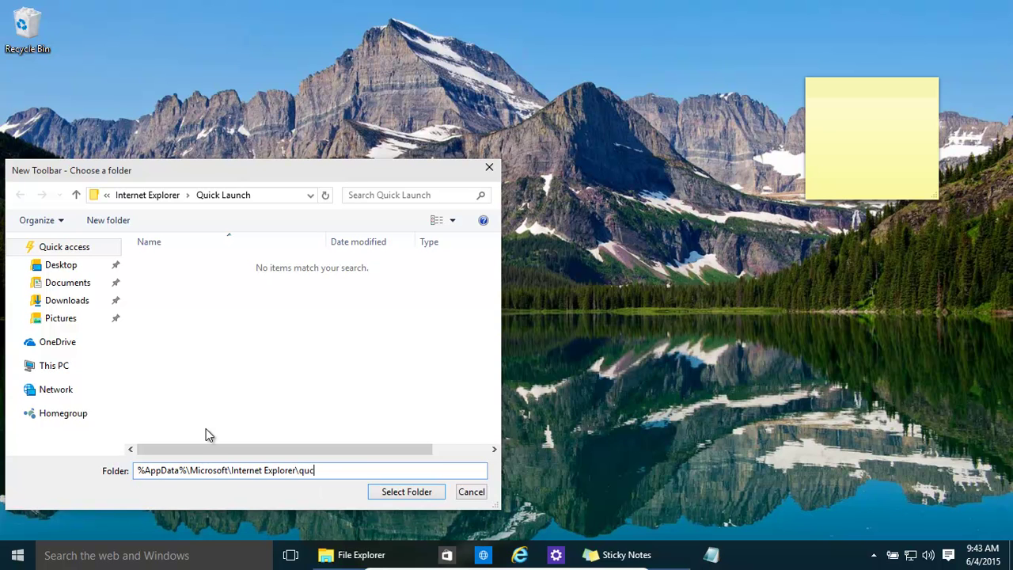
key("Down")
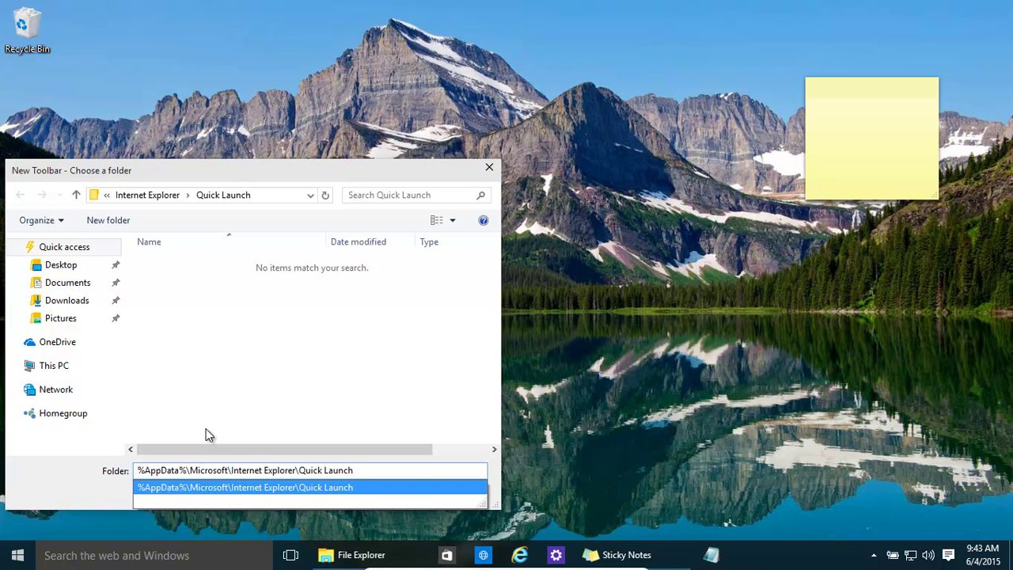
key("Return")
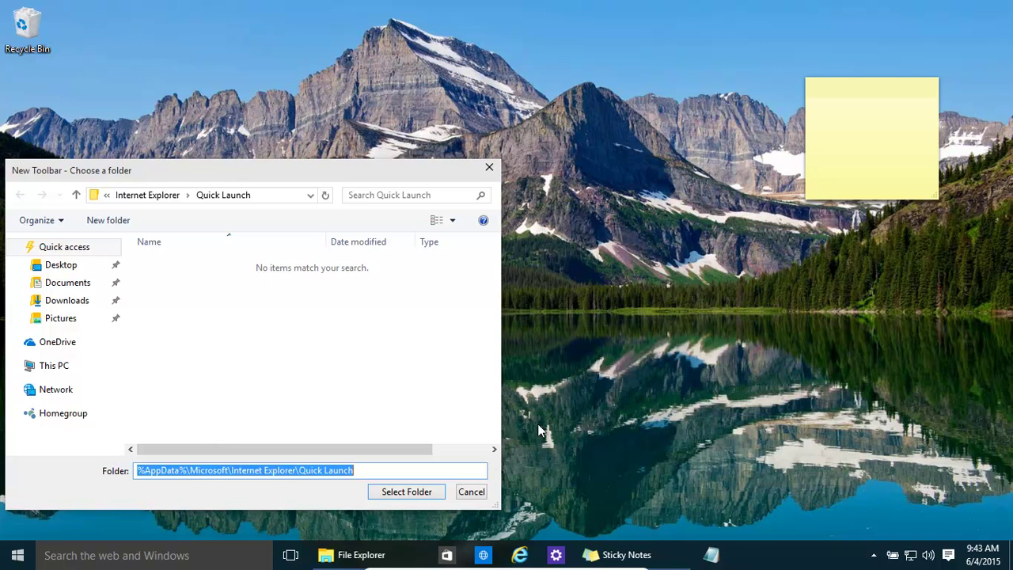
left_click(406, 491)
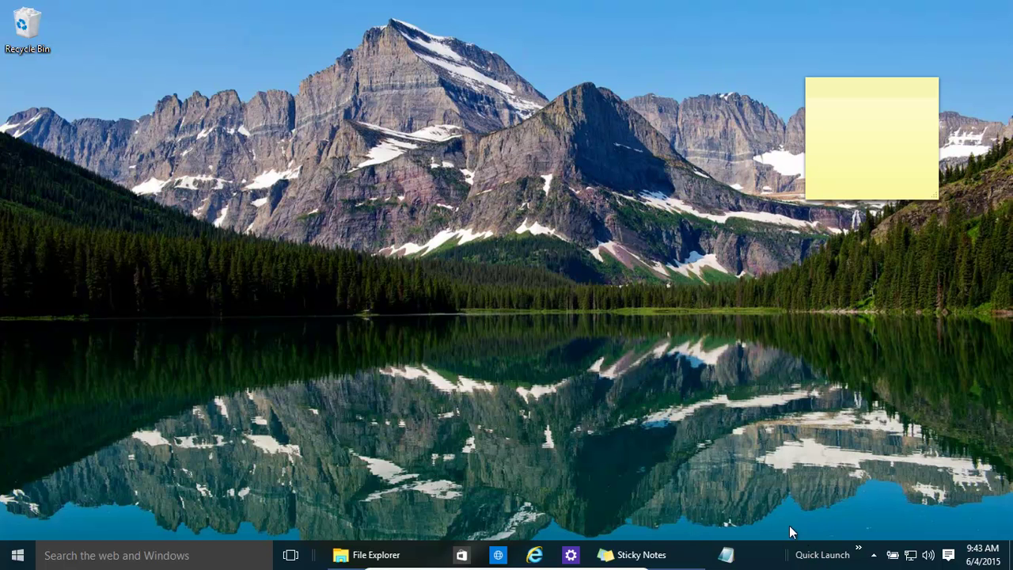
right_click(827, 557)
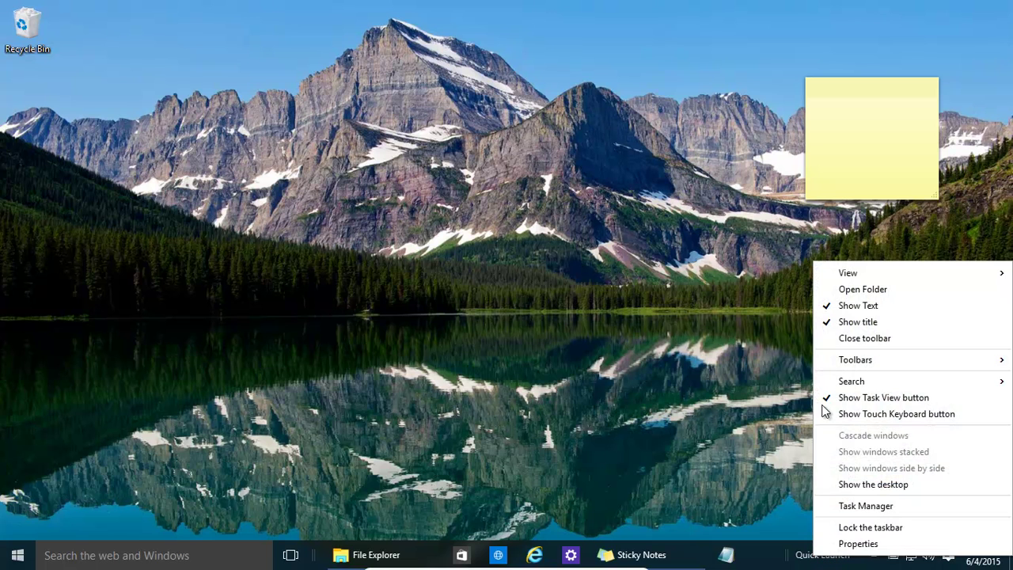
- Turn off Show title for the Quick Launch toolbar
left_click(827, 324)
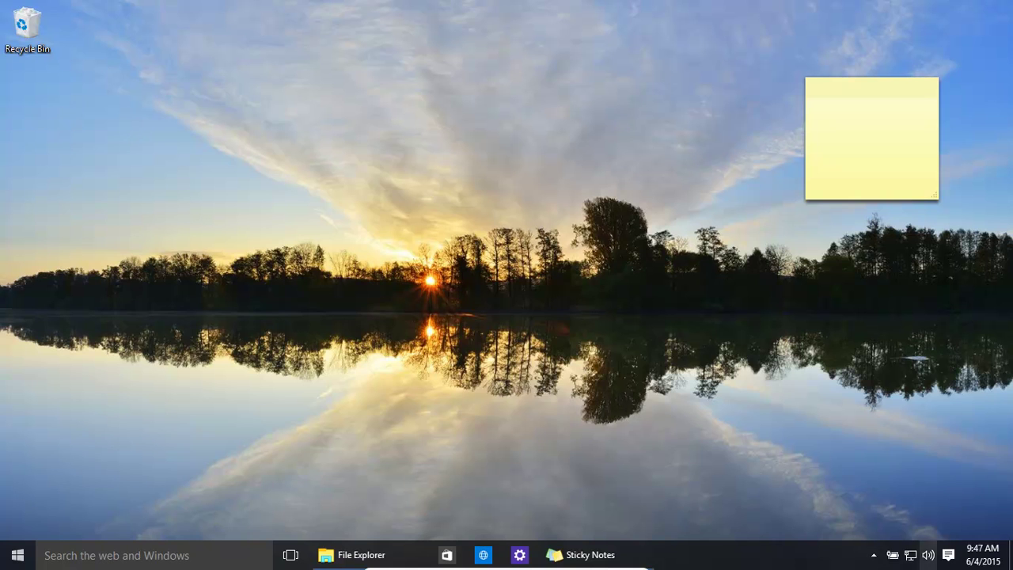
right_click(962, 559)
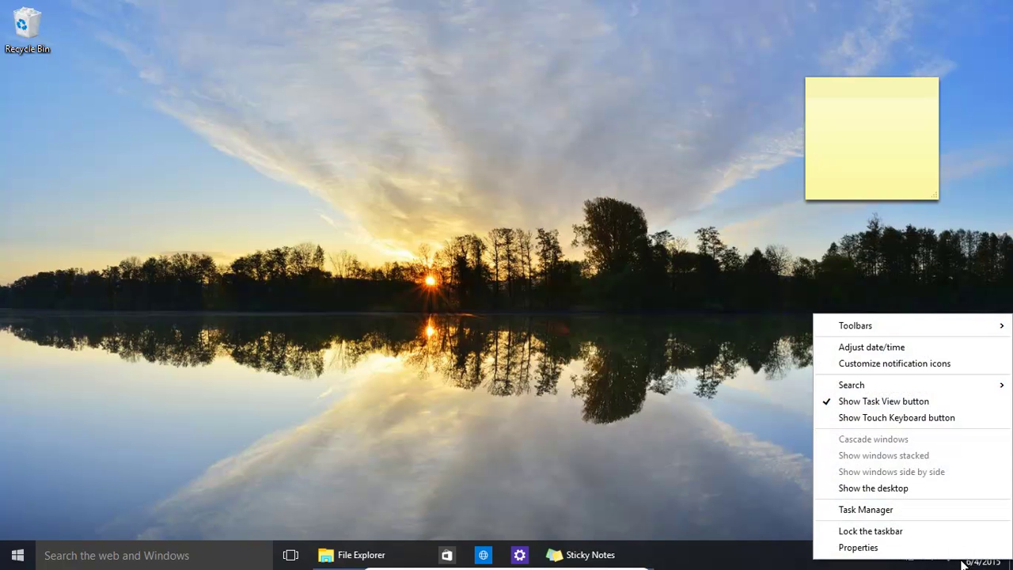
- Set Power and Network to Hide icon and notifications, then open the system icons settings
left_click(911, 366)
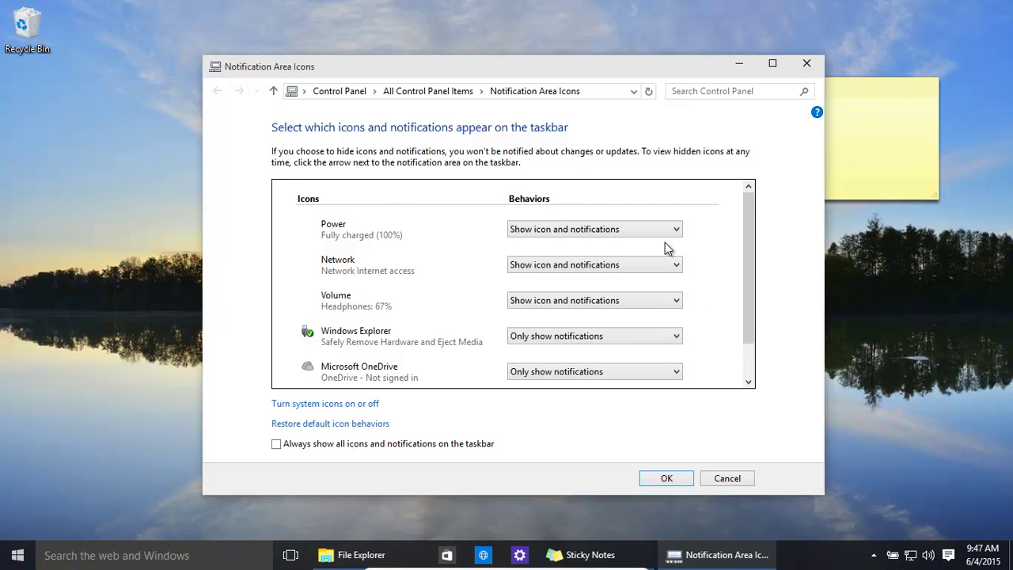
left_click(641, 231)
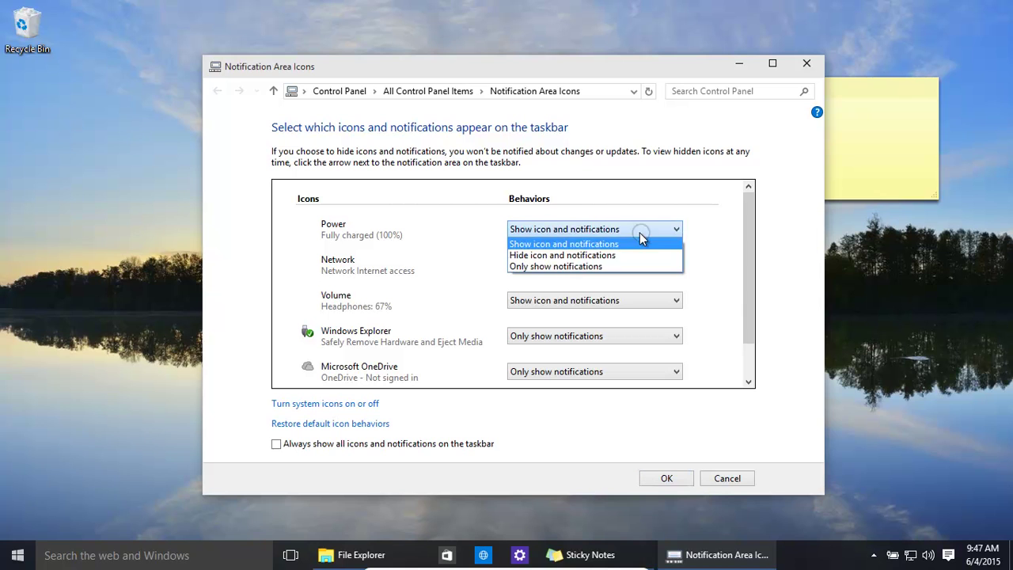
left_click(599, 255)
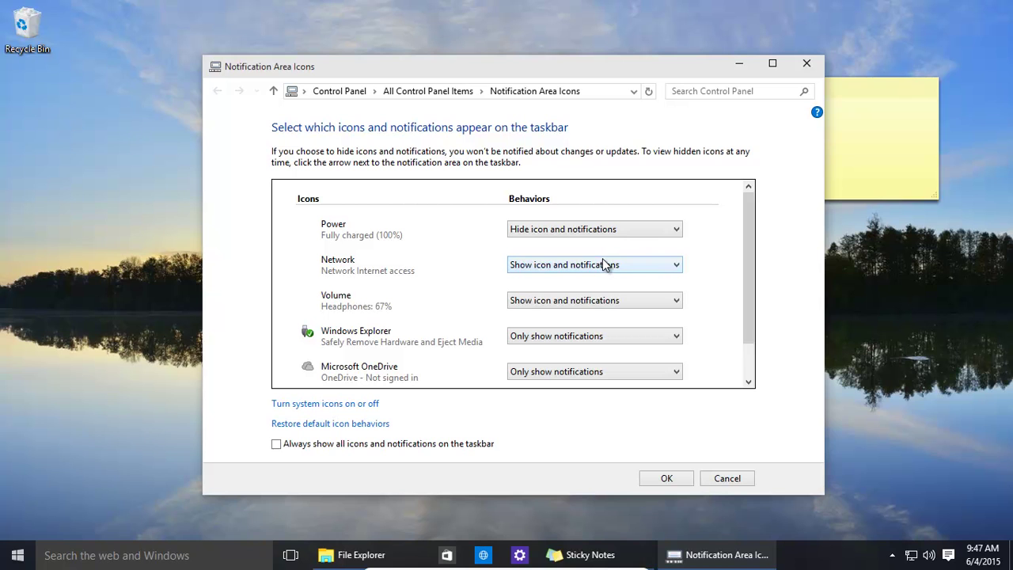
left_click(622, 264)
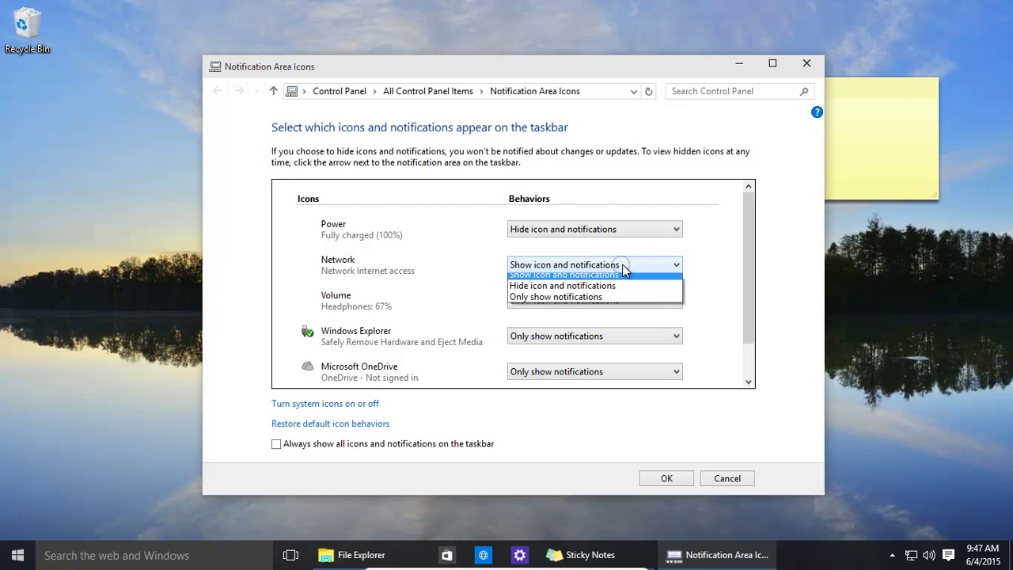
left_click(592, 290)
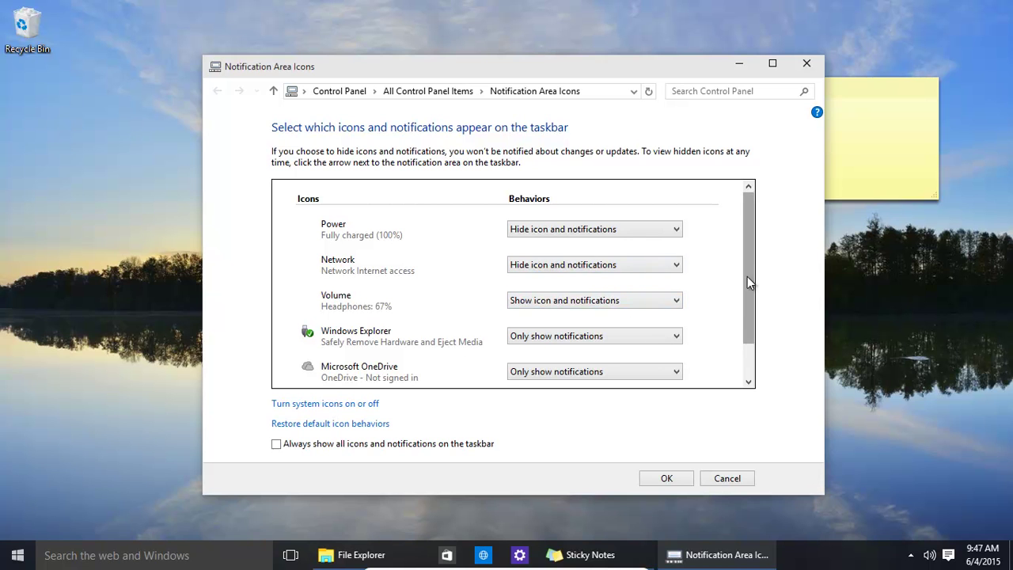
left_click_drag(748, 279, 737, 361)
left_click_drag(747, 299, 749, 242)
left_click(333, 404)
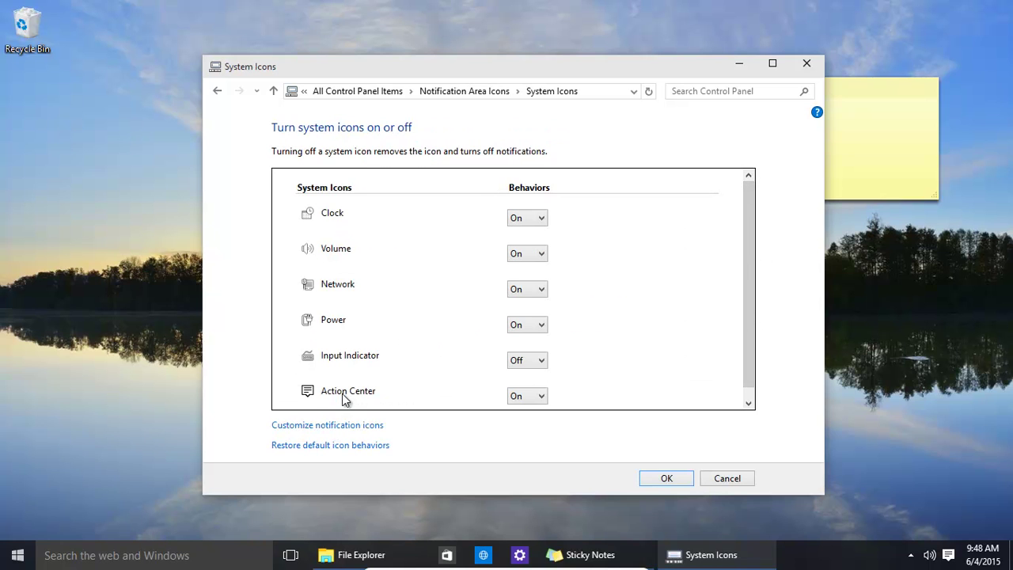
left_click(536, 224)
left_click(527, 242)
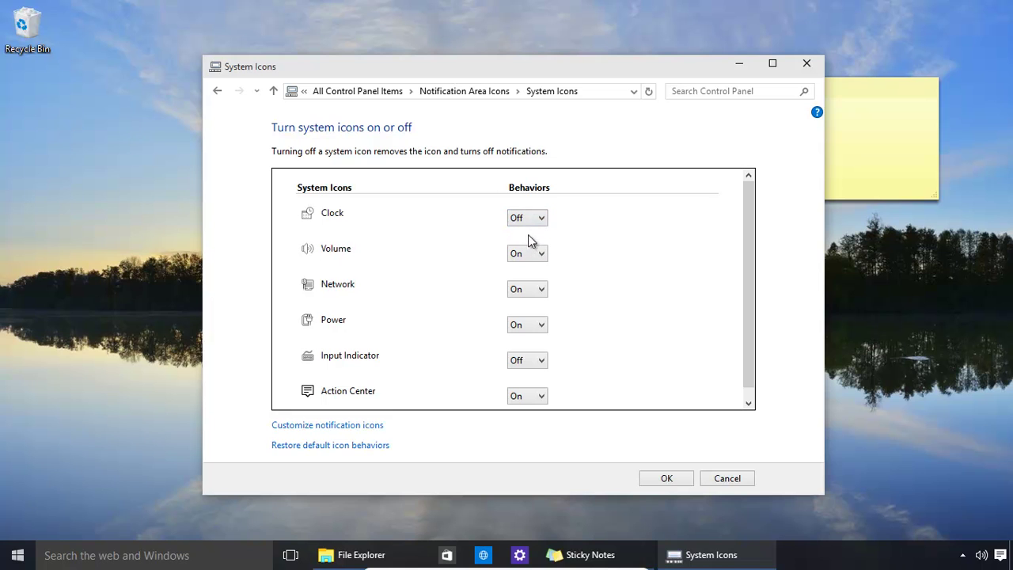
left_click(542, 221)
left_click(530, 235)
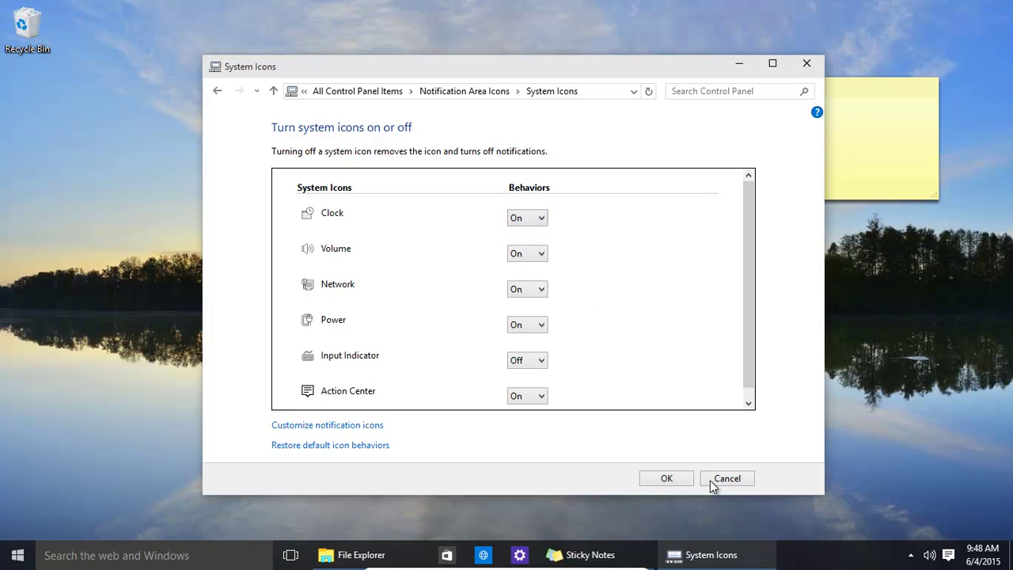
left_click_drag(744, 256, 746, 299)
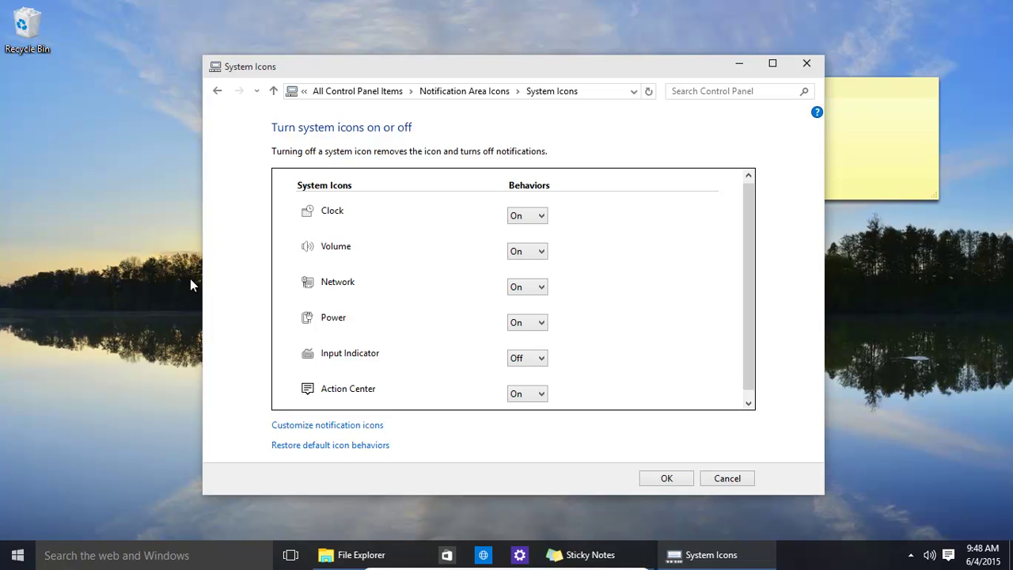
- Launch Notepad from Start, pin it to the taskbar, and close its window
left_click(17, 554)
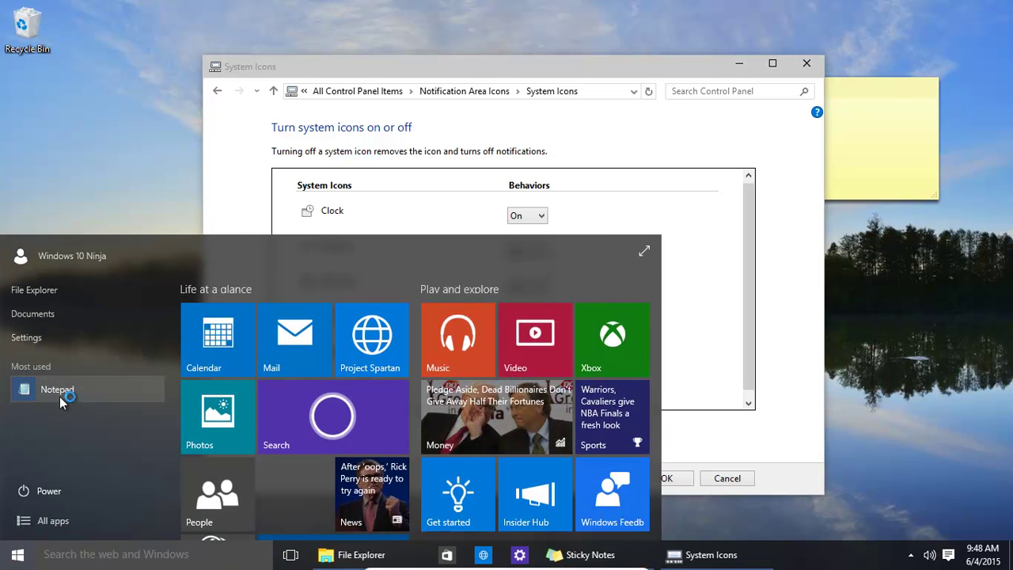
left_click(59, 396)
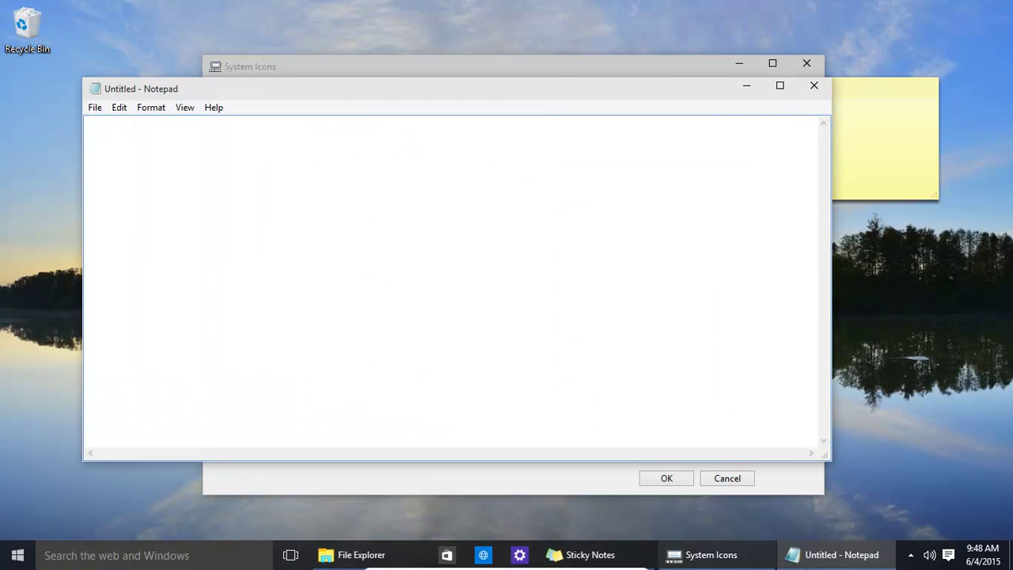
right_click(818, 553)
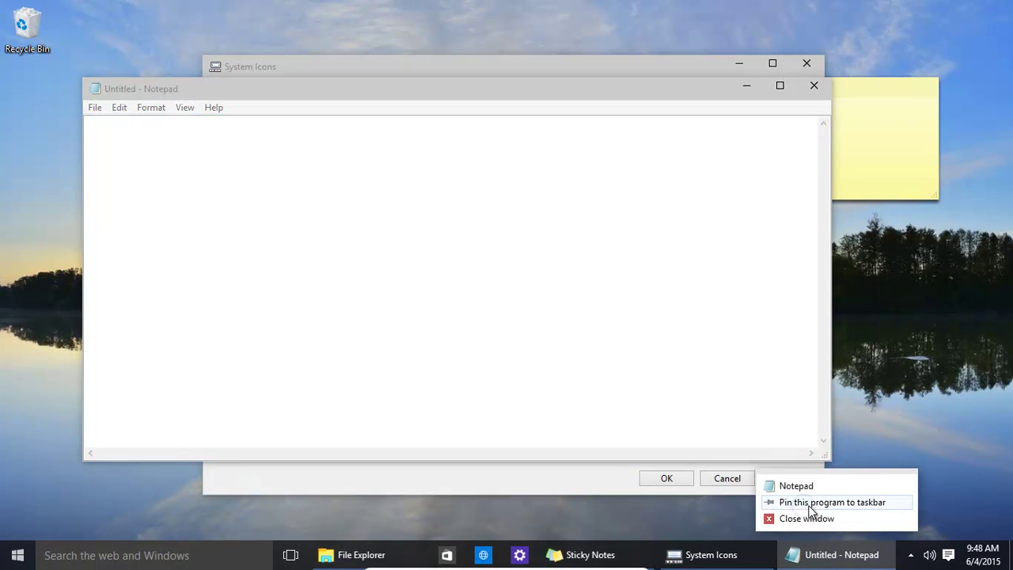
left_click(805, 500)
left_click(814, 86)
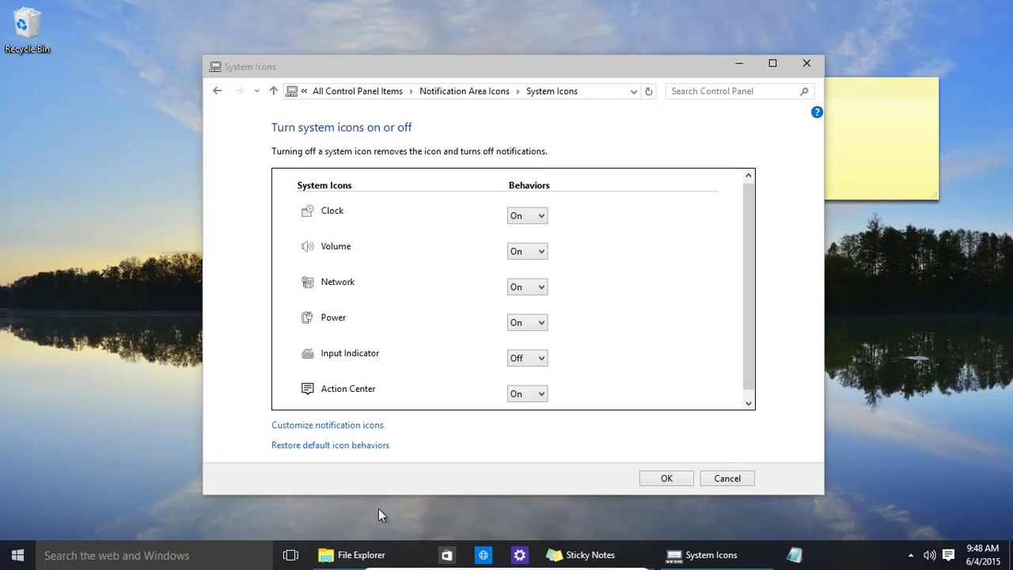
right_click(519, 554)
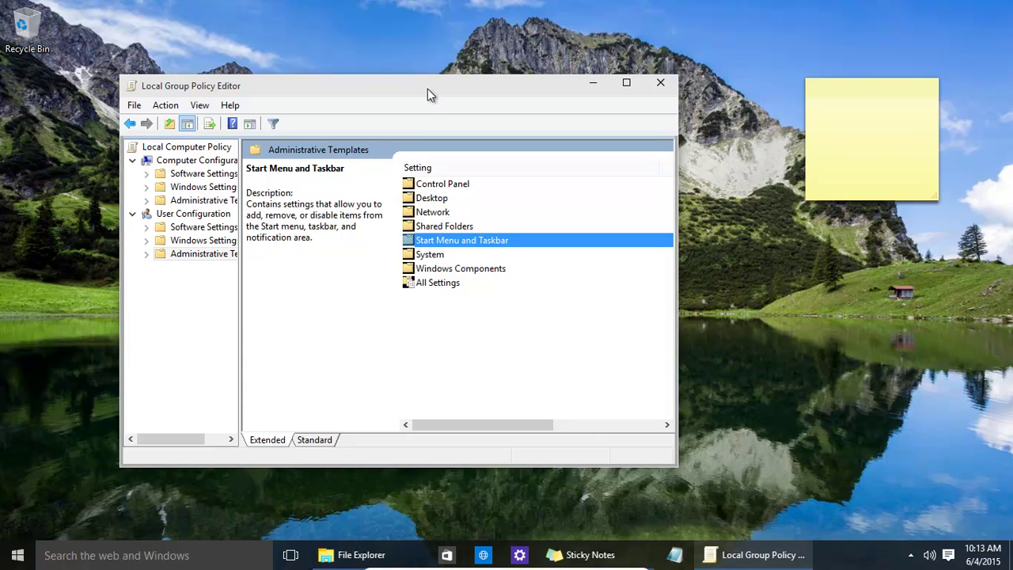
- Launch gpedit.msc and open User Administrative Templates' Start Menu and Taskbar folder
left_click(18, 555)
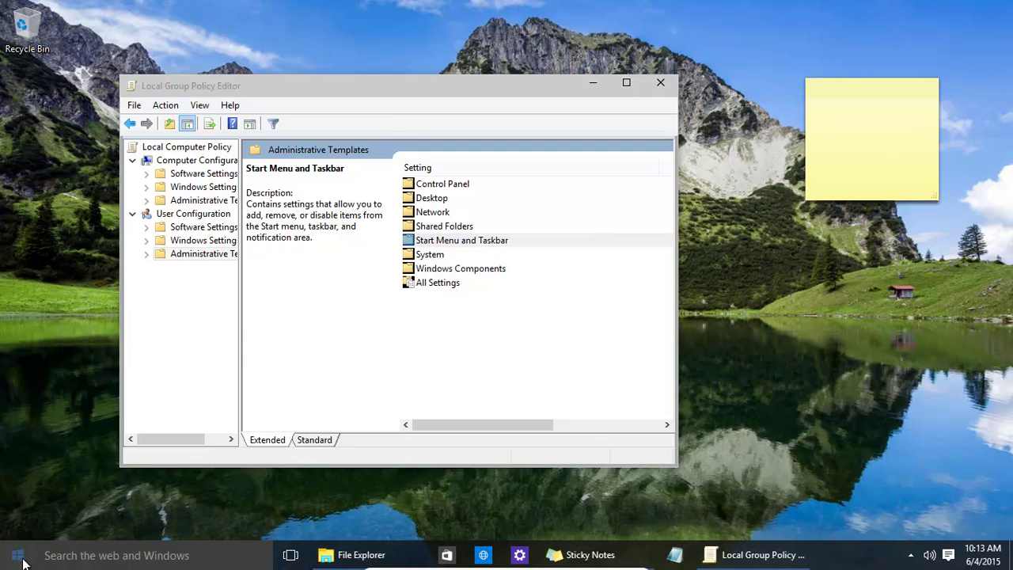
type("gped")
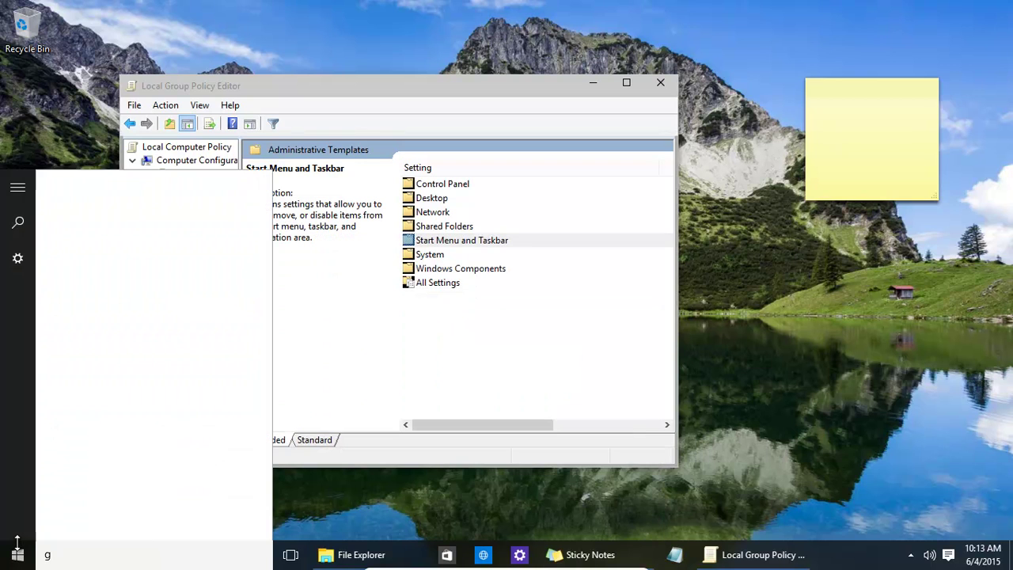
type("ms")
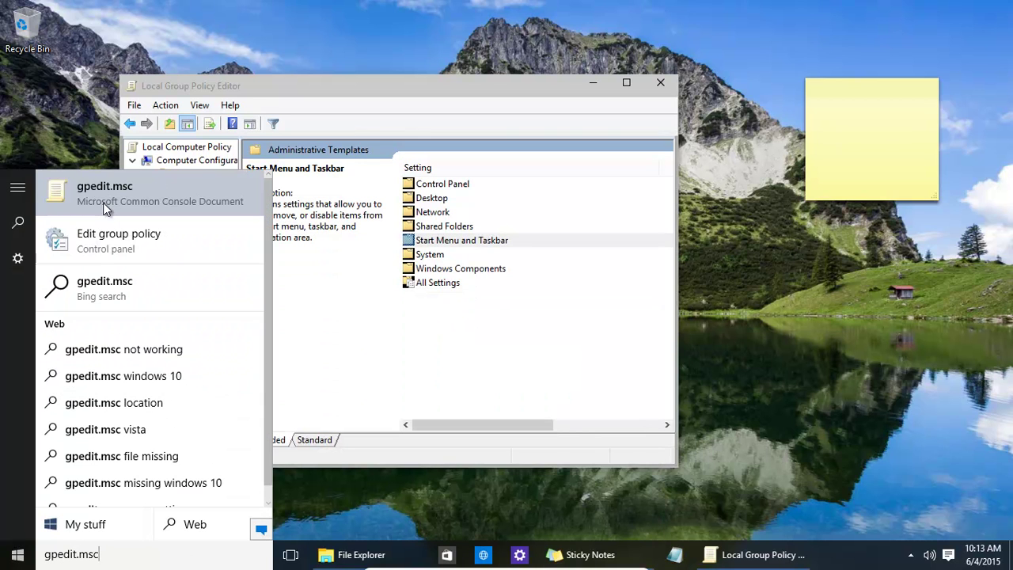
left_click(490, 101)
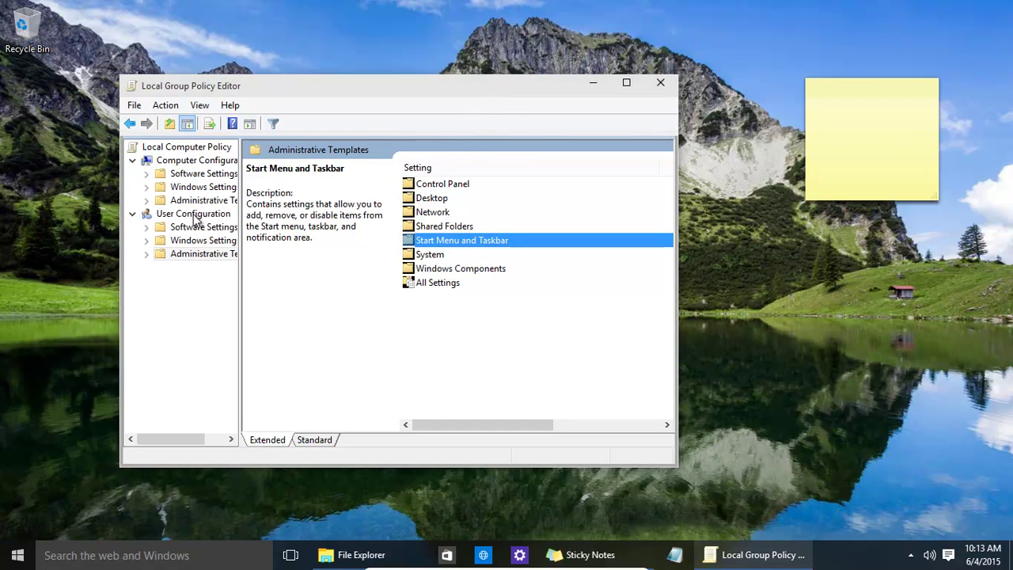
left_click(190, 253)
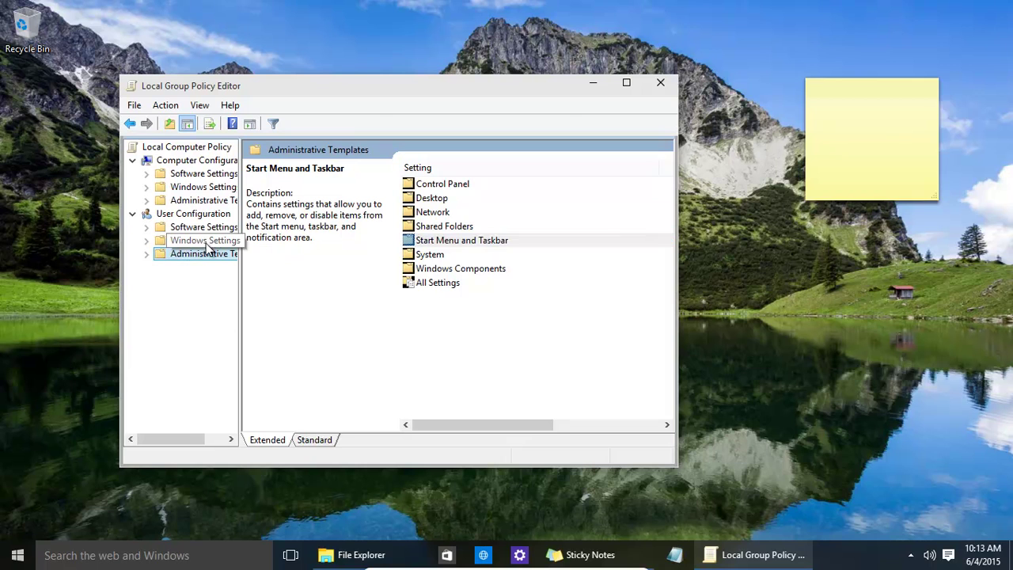
double_click(439, 240)
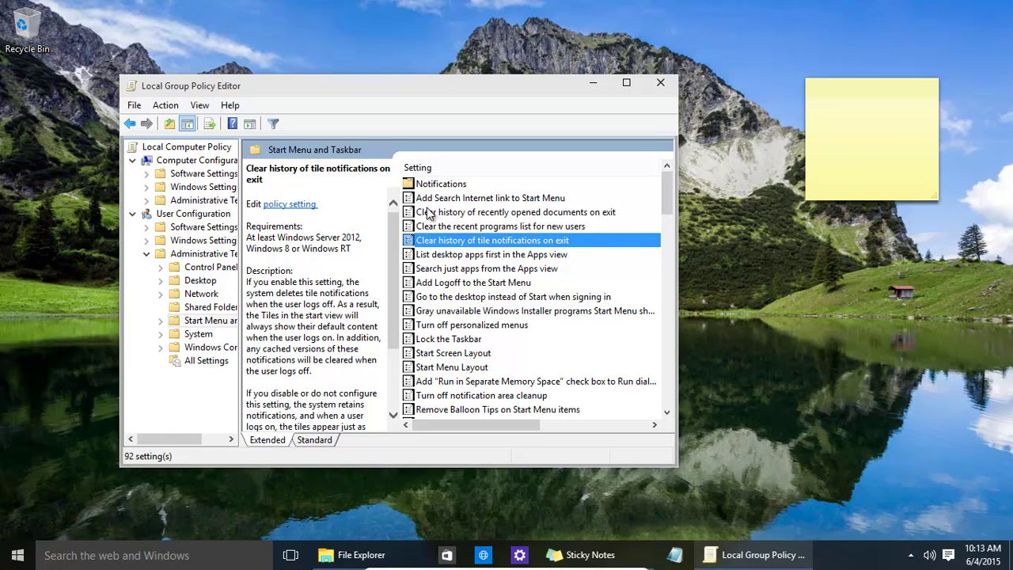
- Maximize the policy editor and select the Remove the networking icon policy
left_click(626, 84)
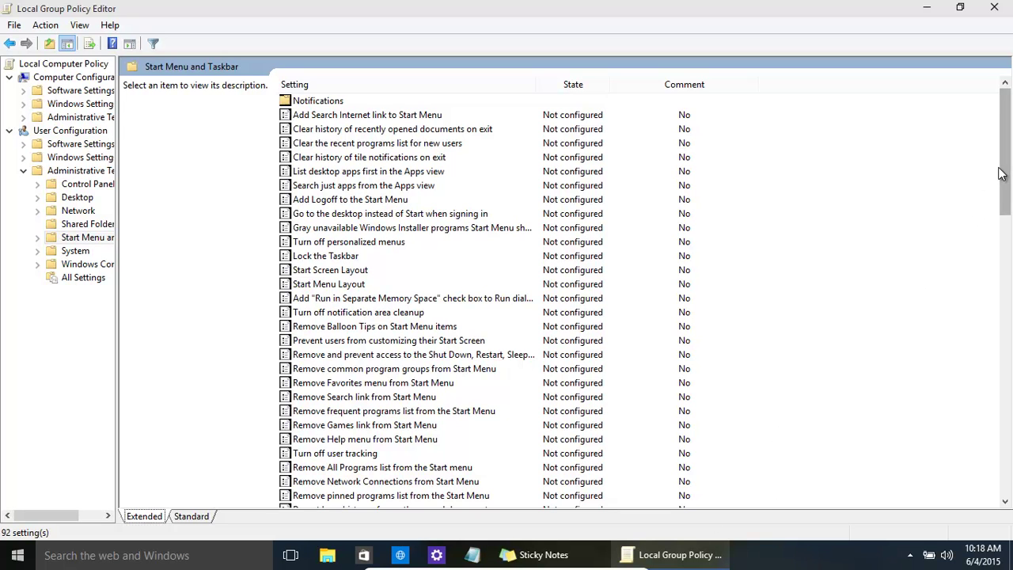
left_click_drag(1001, 174, 960, 416)
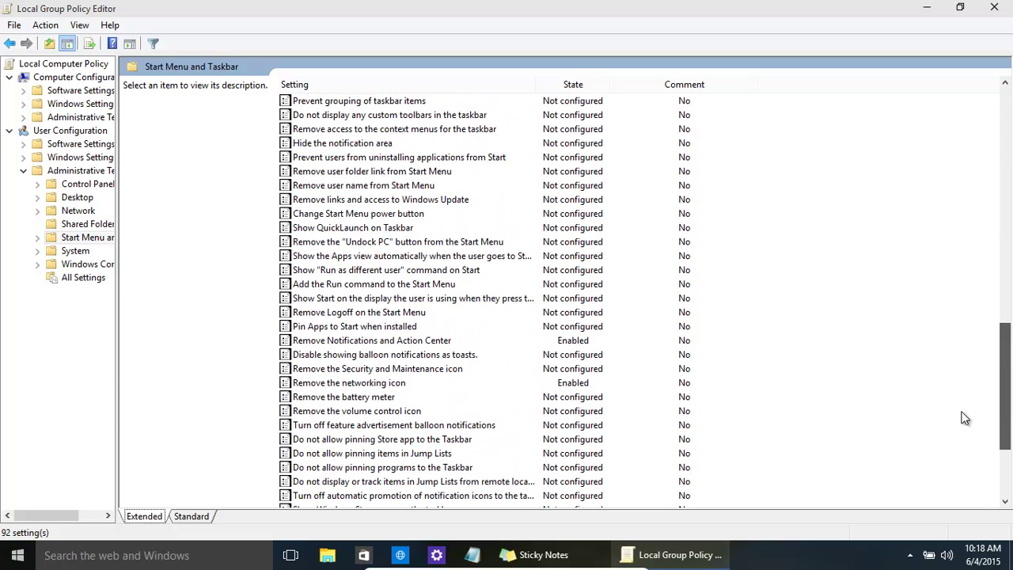
left_click(382, 387)
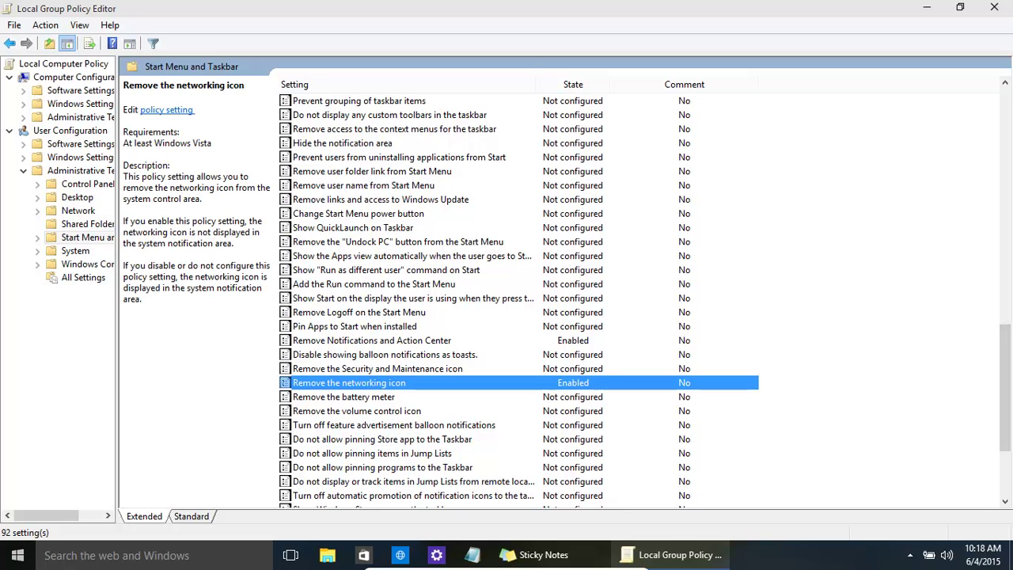
right_click(989, 561)
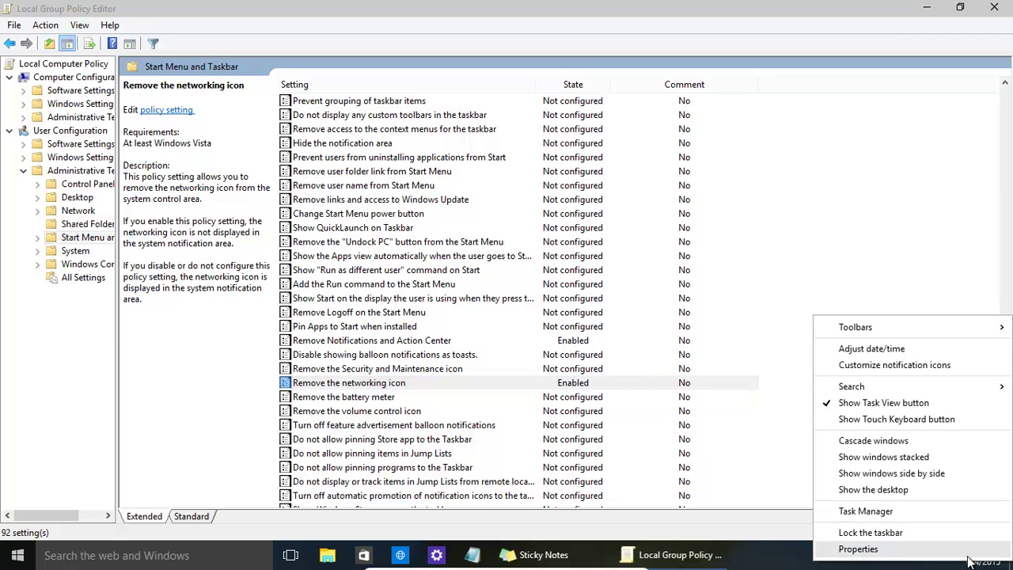
left_click(967, 563)
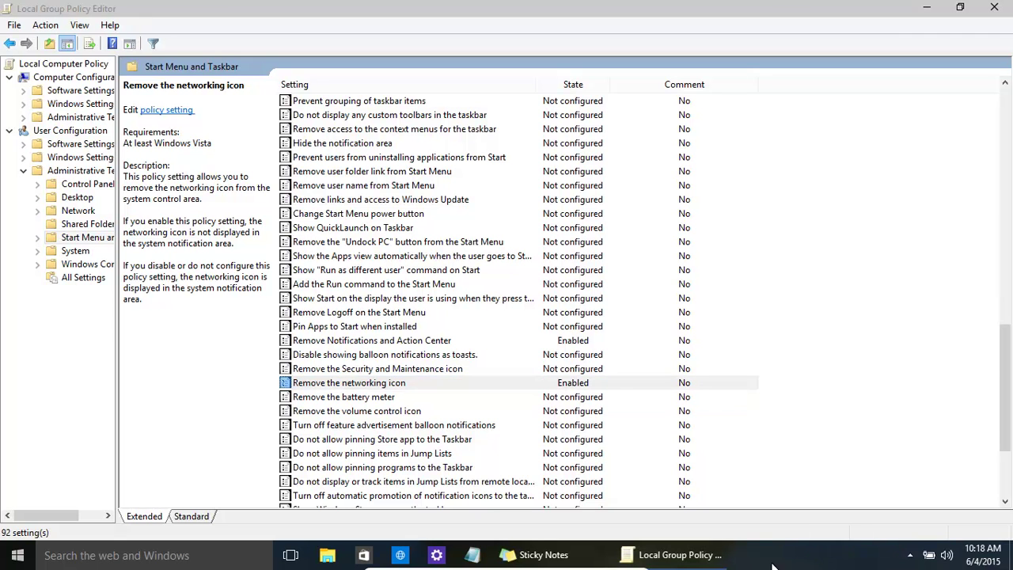
right_click(996, 560)
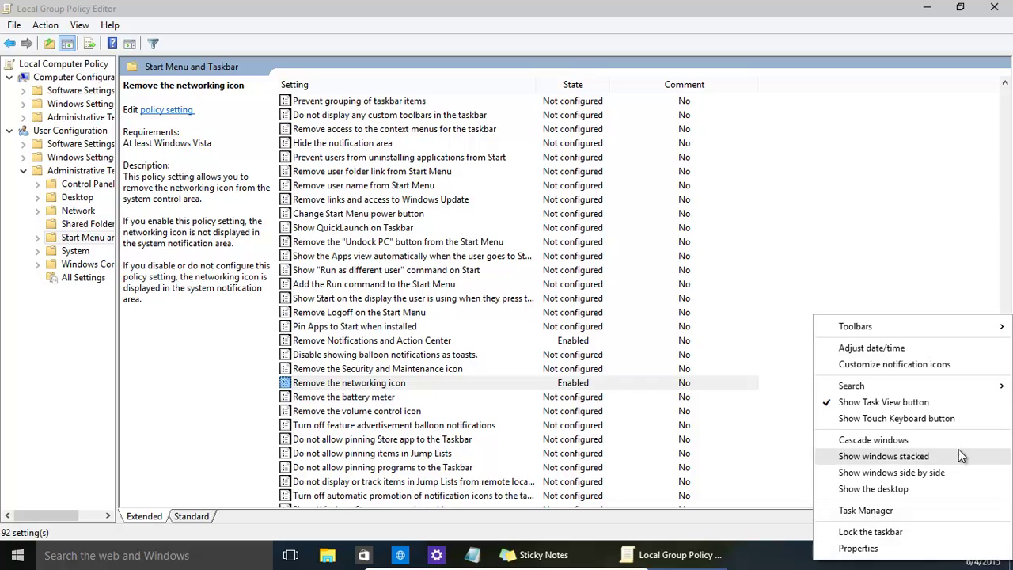
left_click(921, 365)
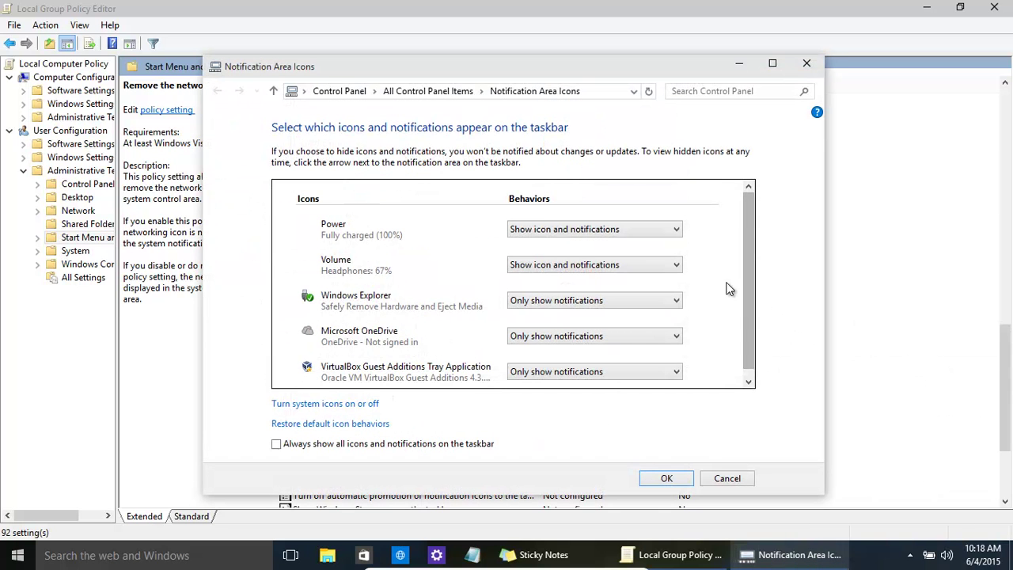
mouse_move(740, 291)
left_mouse_down()
mouse_move(747, 273)
mouse_move(741, 335)
mouse_move(747, 273)
left_mouse_up()
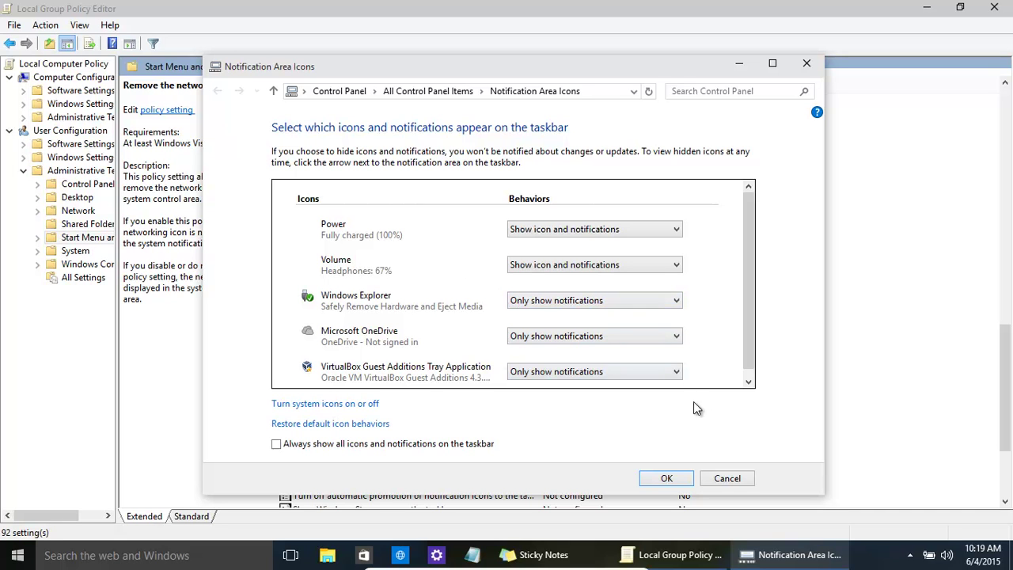
left_click(368, 403)
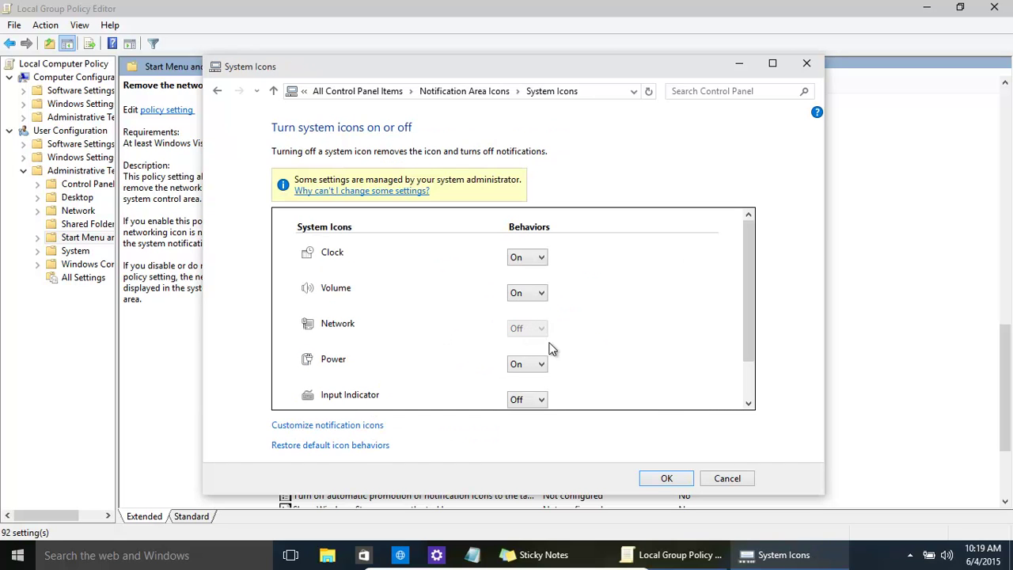
left_click(723, 477)
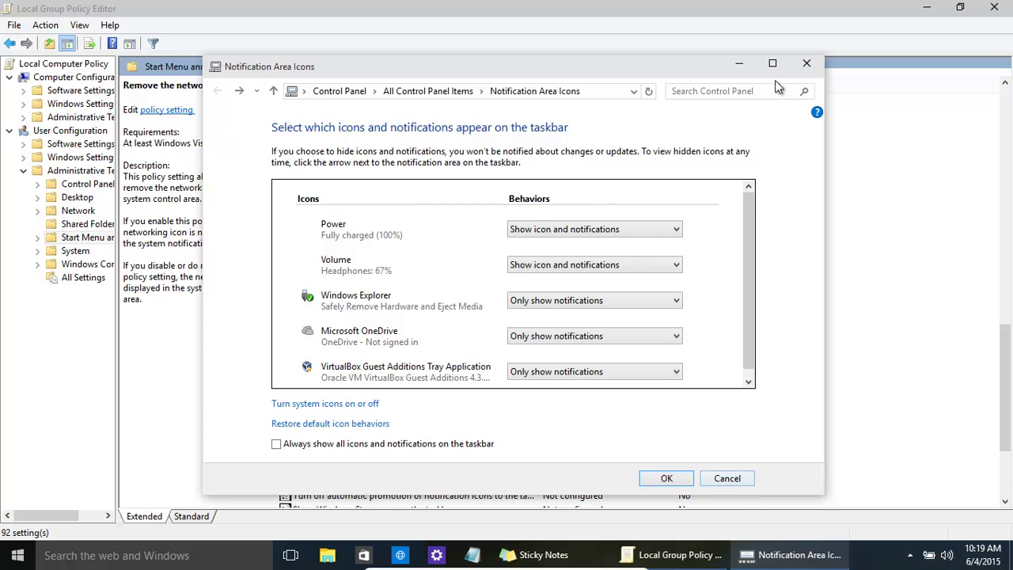
left_click(806, 64)
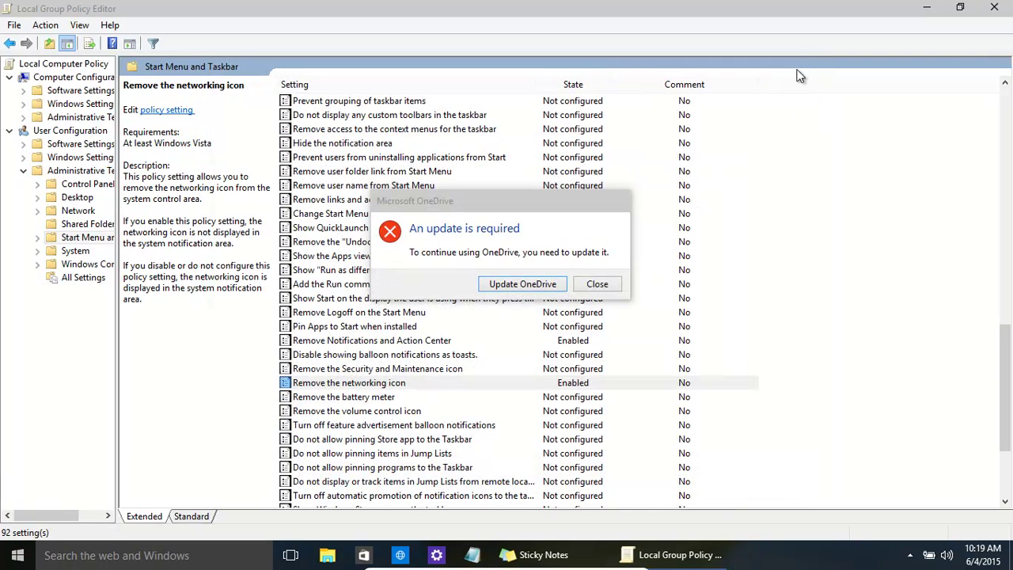
left_click(597, 284)
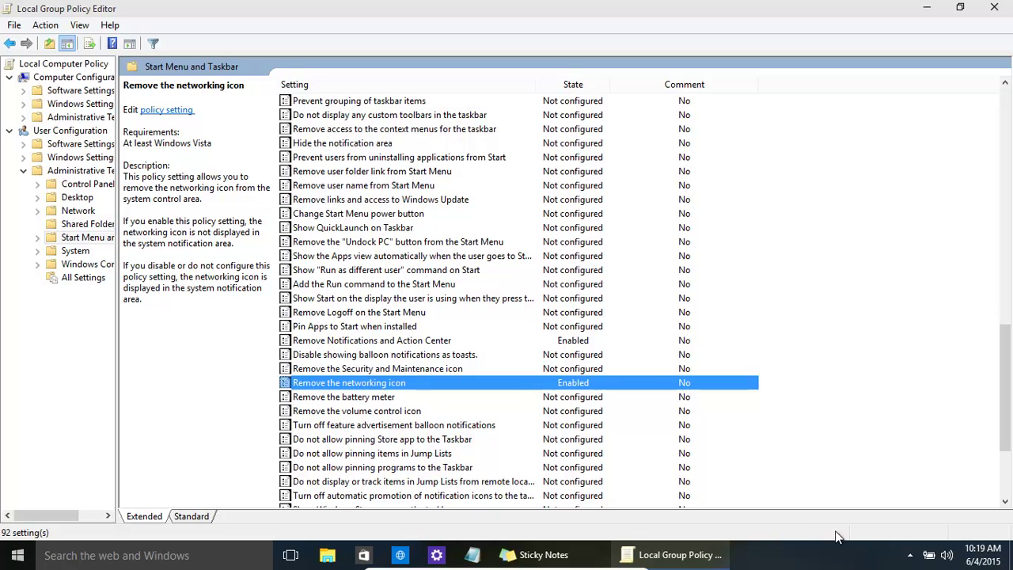
- Set the Remove the battery meter policy to Enabled and confirm with OK
double_click(382, 398)
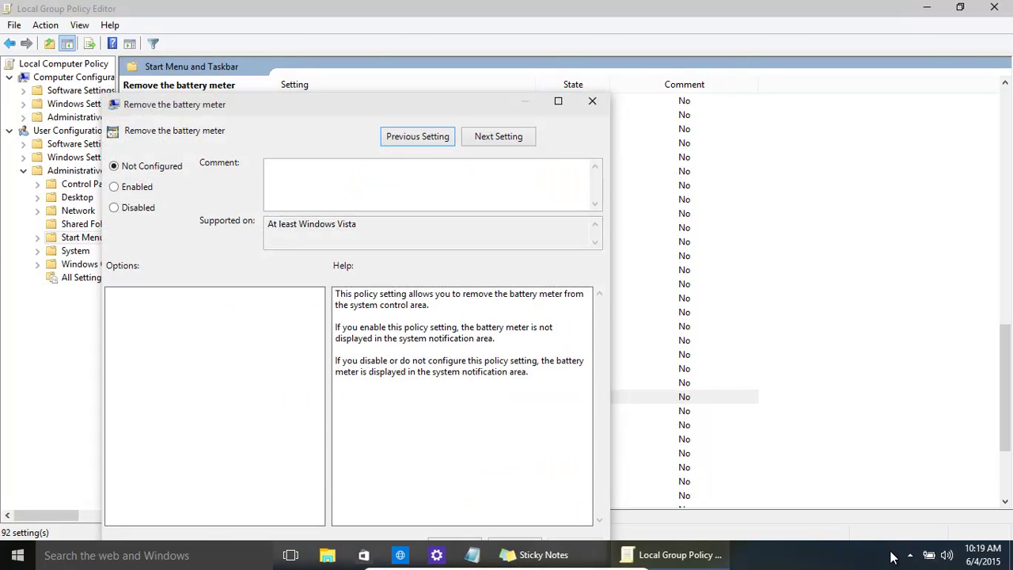
left_click(114, 187)
left_click_drag(407, 106, 613, 50)
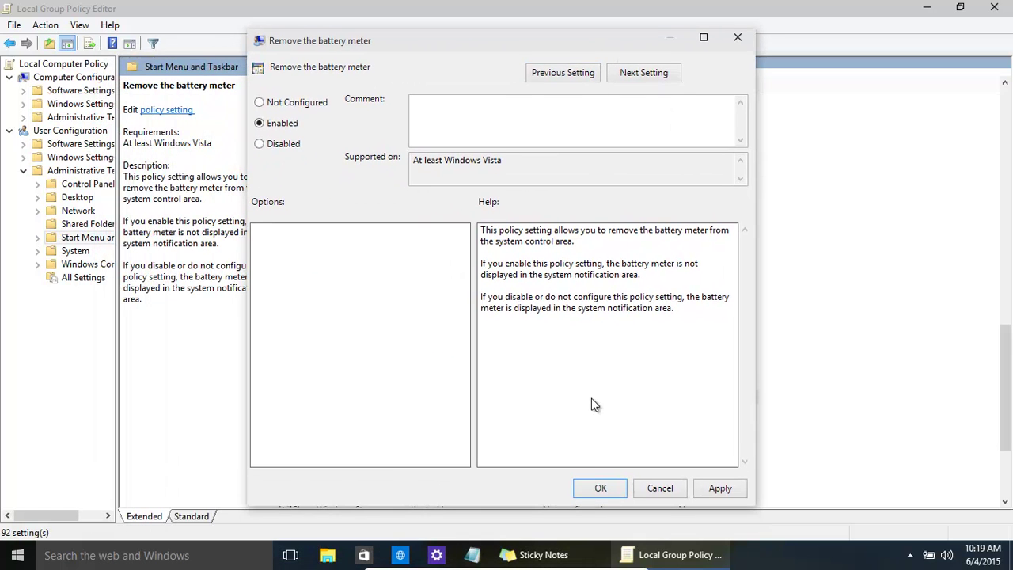
left_click(600, 488)
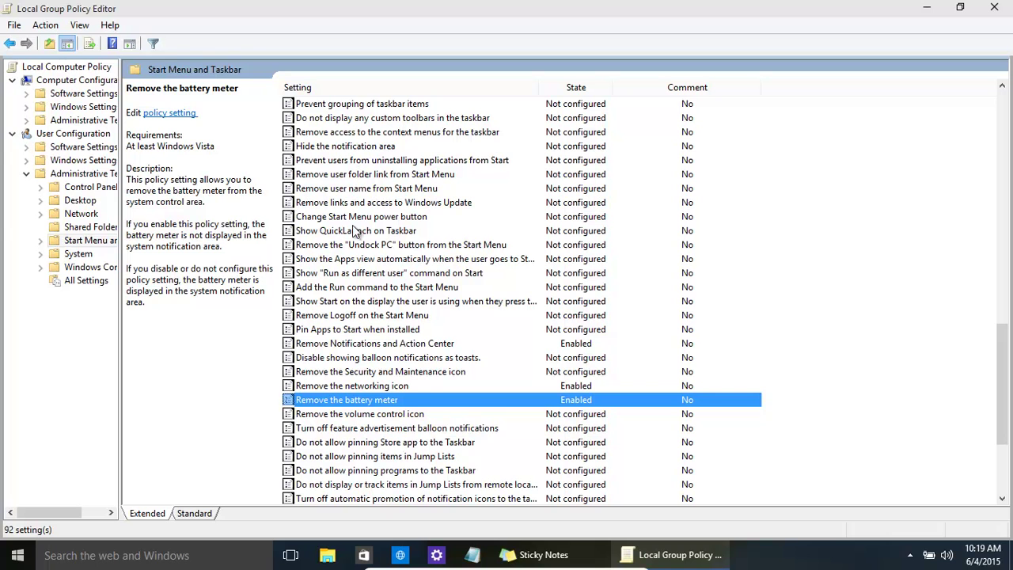
left_click(990, 371)
left_click_drag(1008, 417, 995, 174)
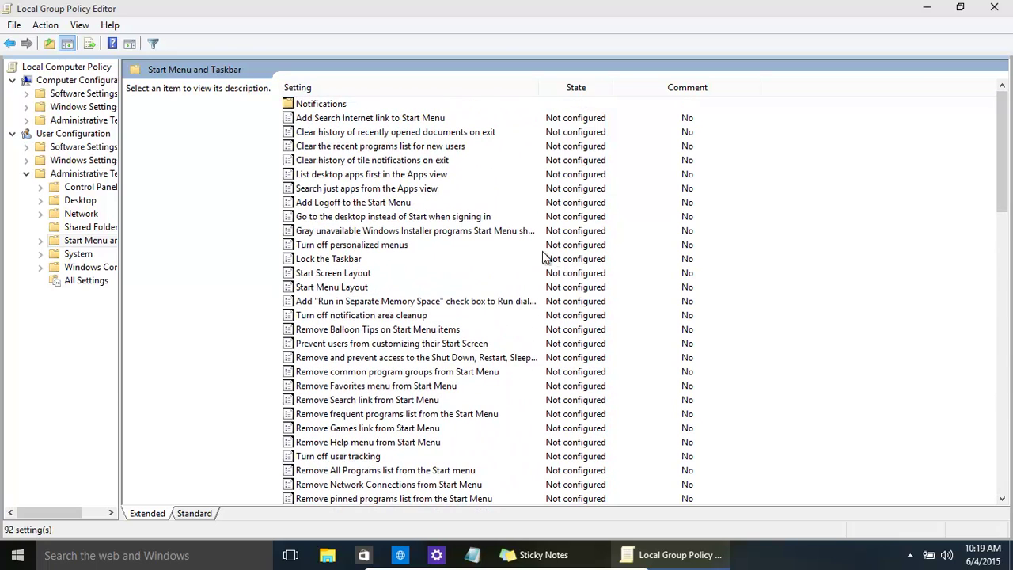
double_click(372, 246)
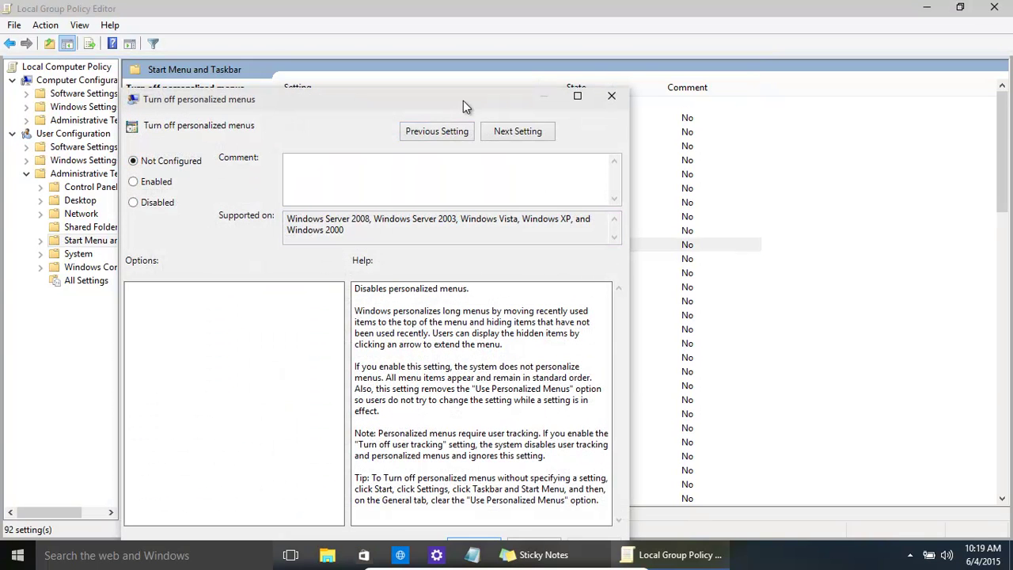
left_click(611, 96)
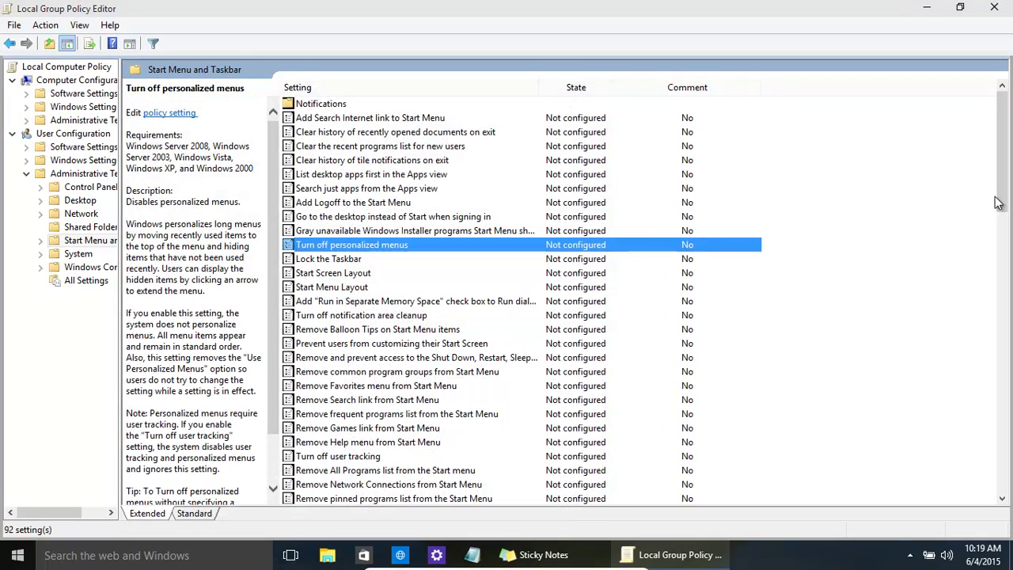
left_click_drag(997, 203, 949, 436)
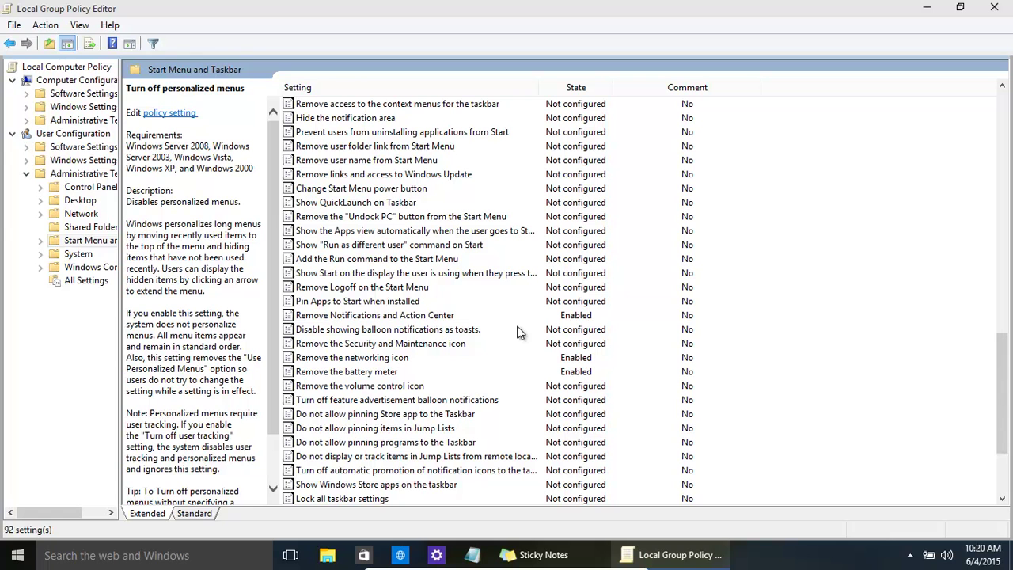
- Switch the 'Remove the networking icon' policy from Enabled to Not Configured
double_click(381, 358)
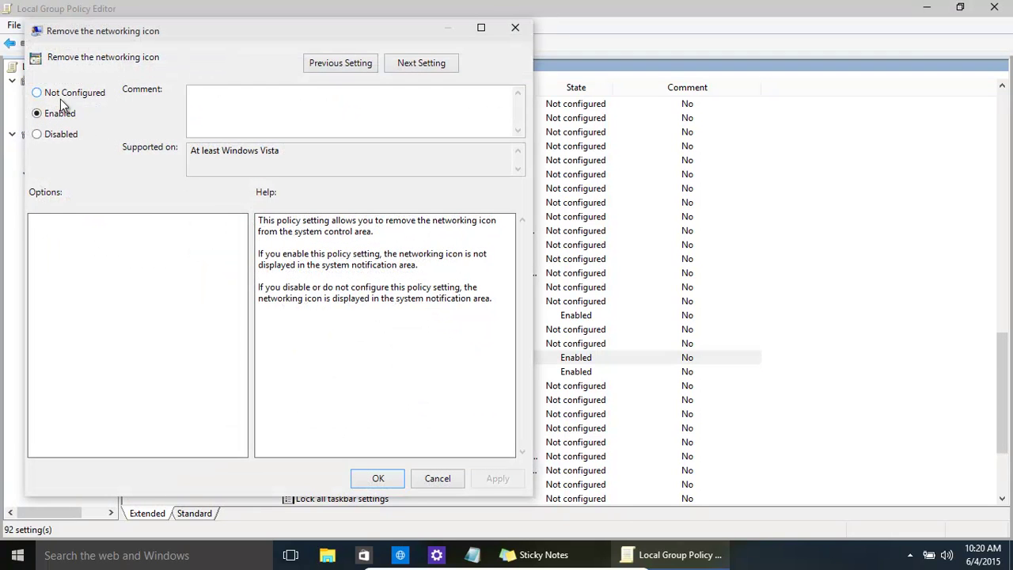
left_click(63, 94)
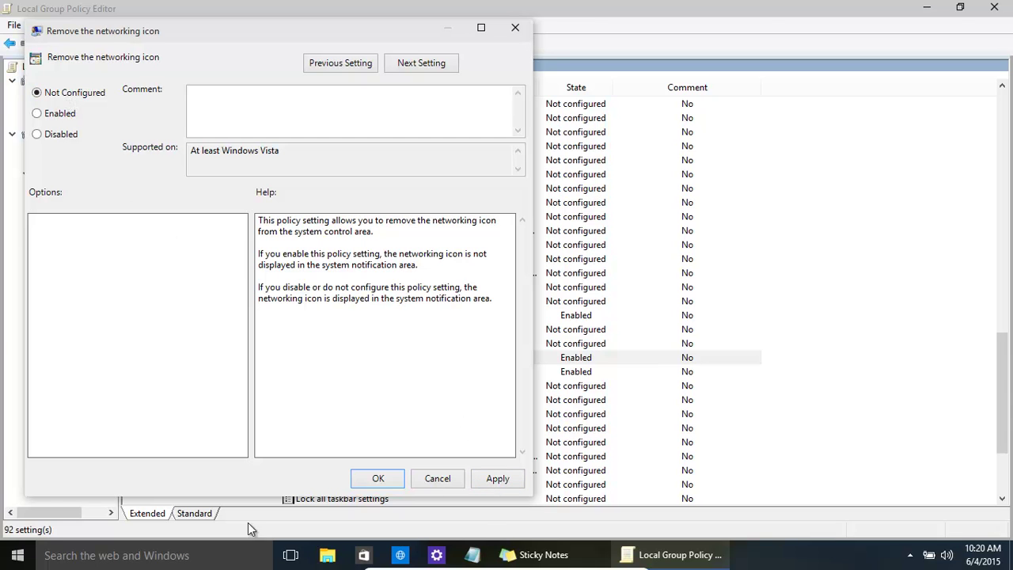